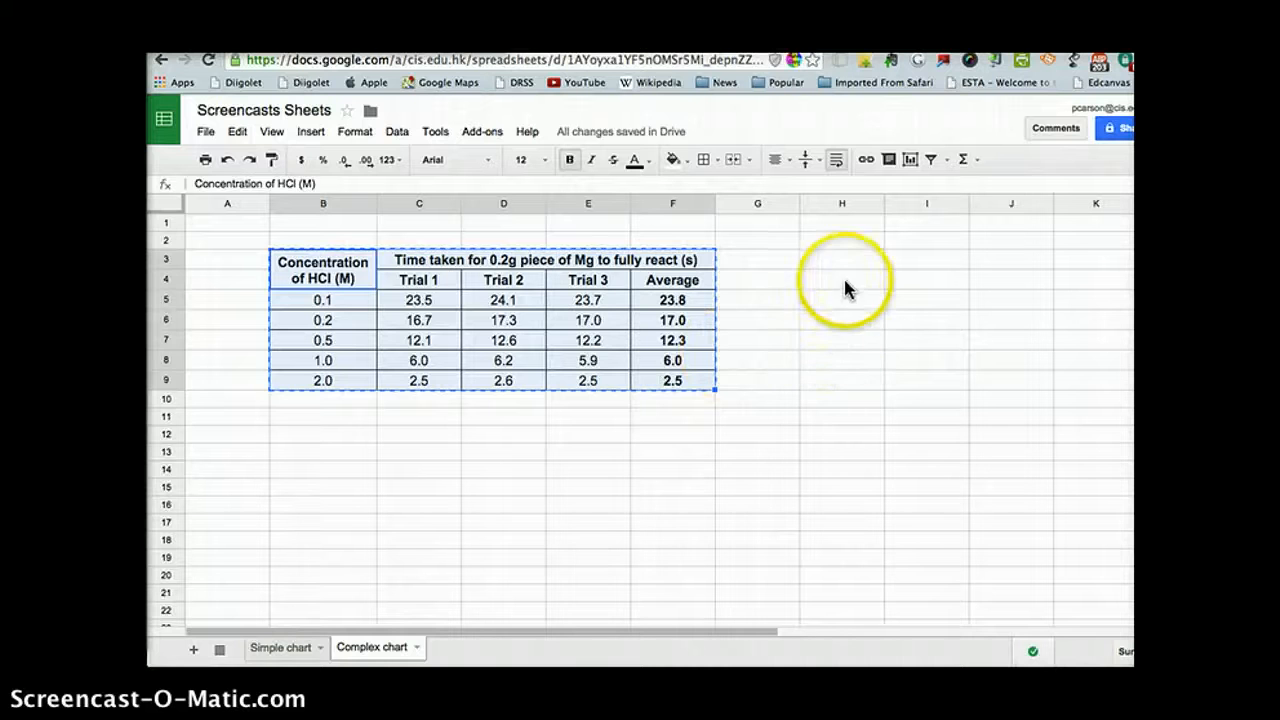
Step: Start a new chart from the selected table range B3:F9 and choose the Scatter chart type
click(316, 137)
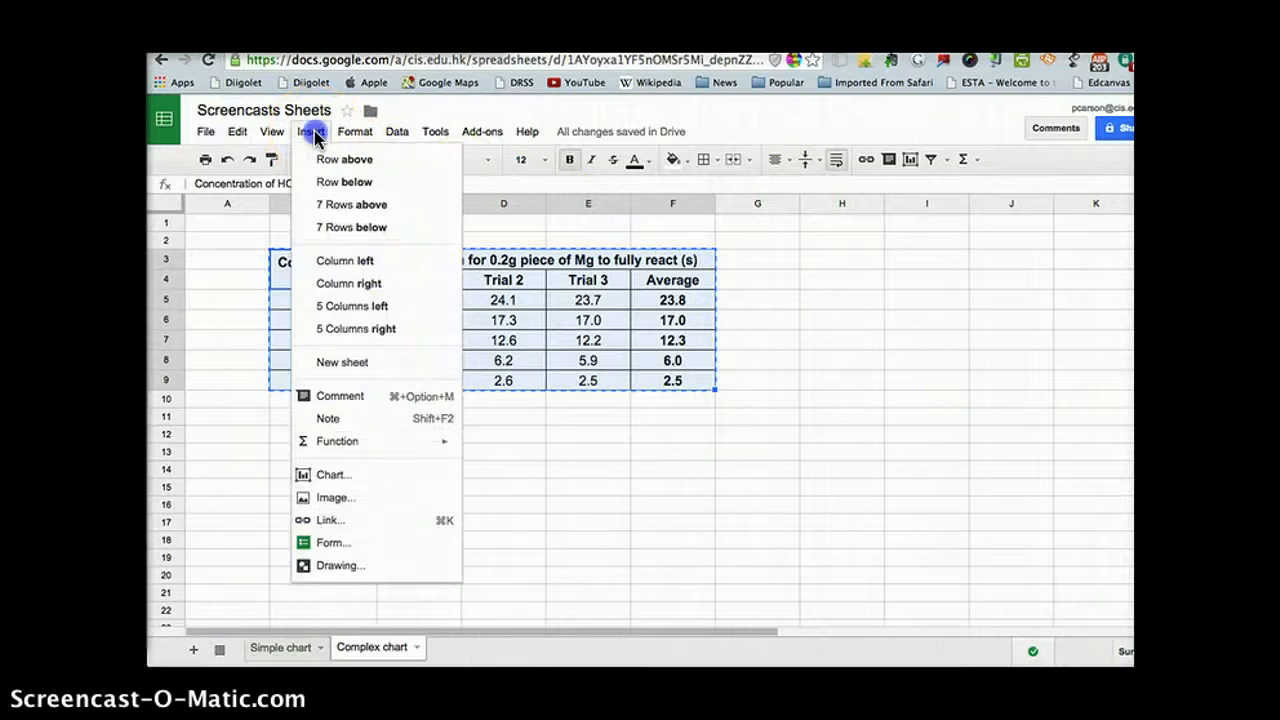
click(322, 477)
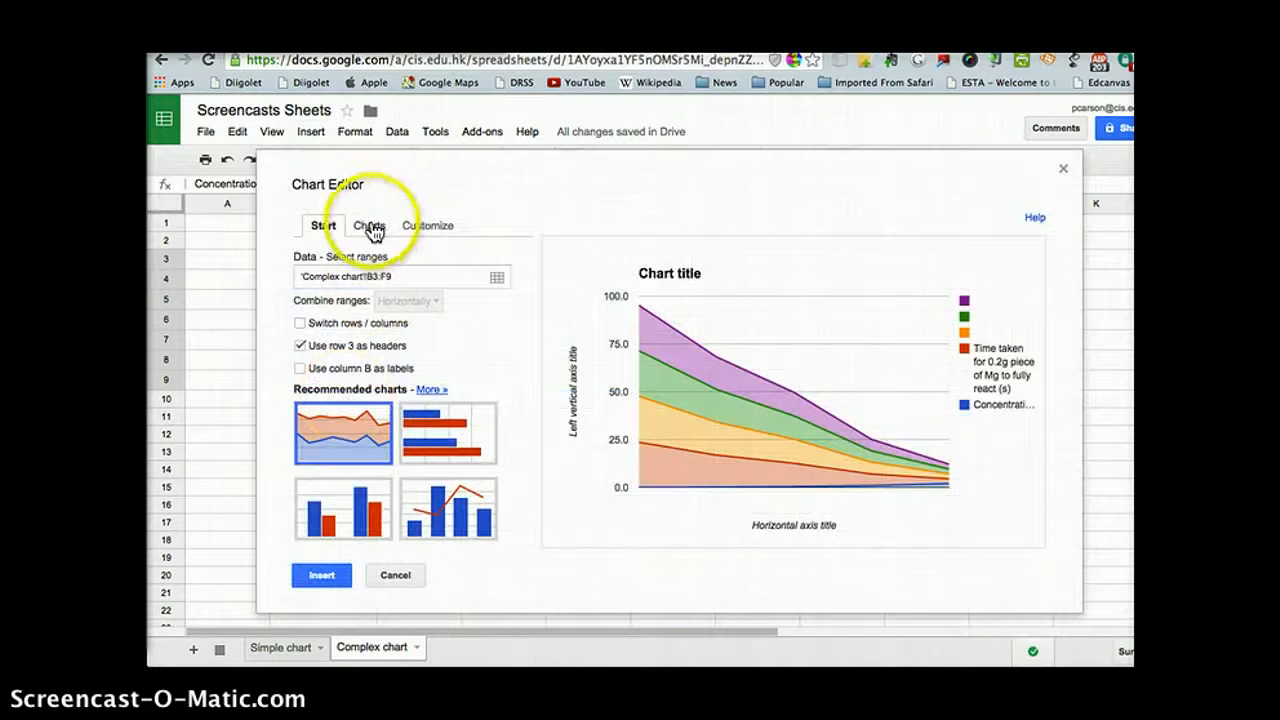
click(369, 229)
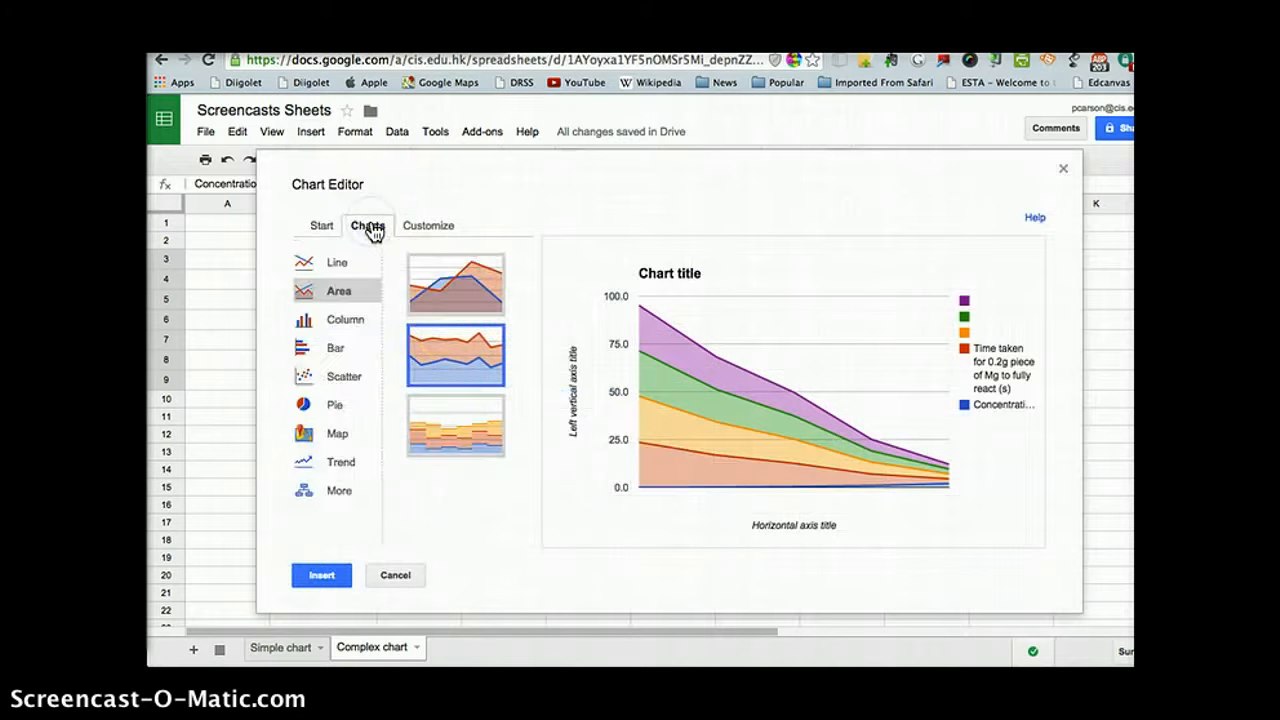
click(304, 383)
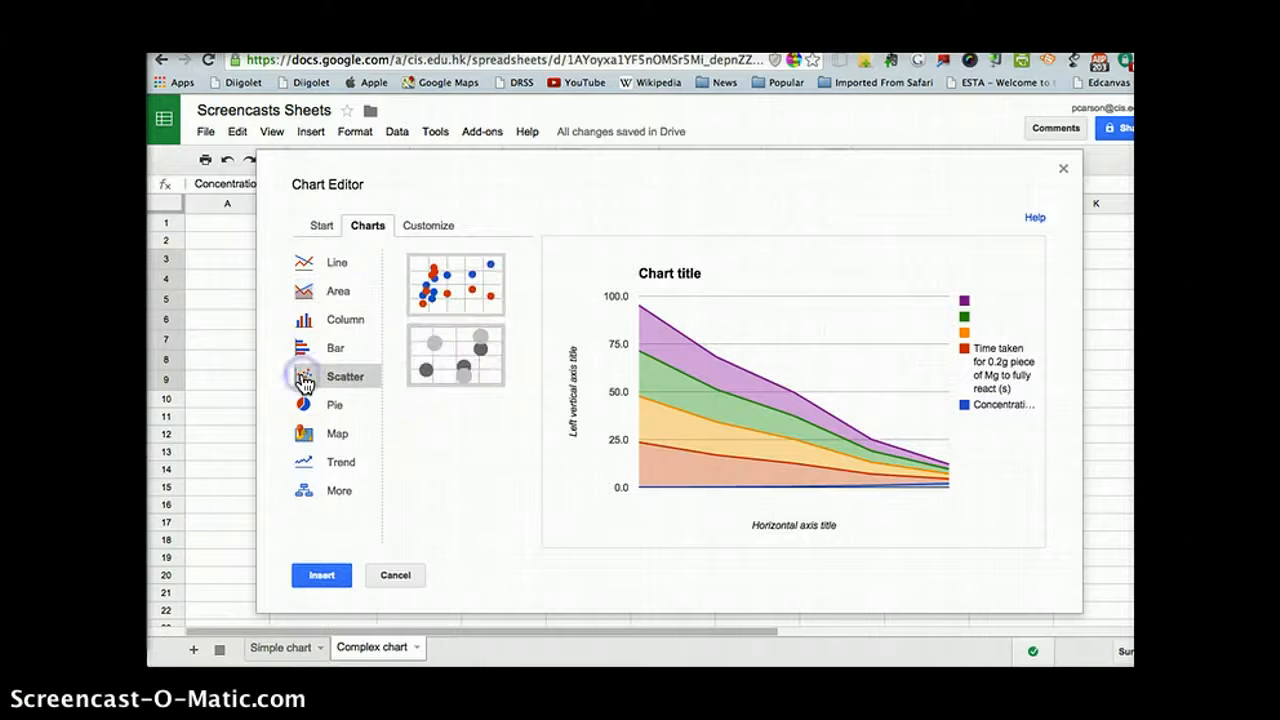
click(444, 288)
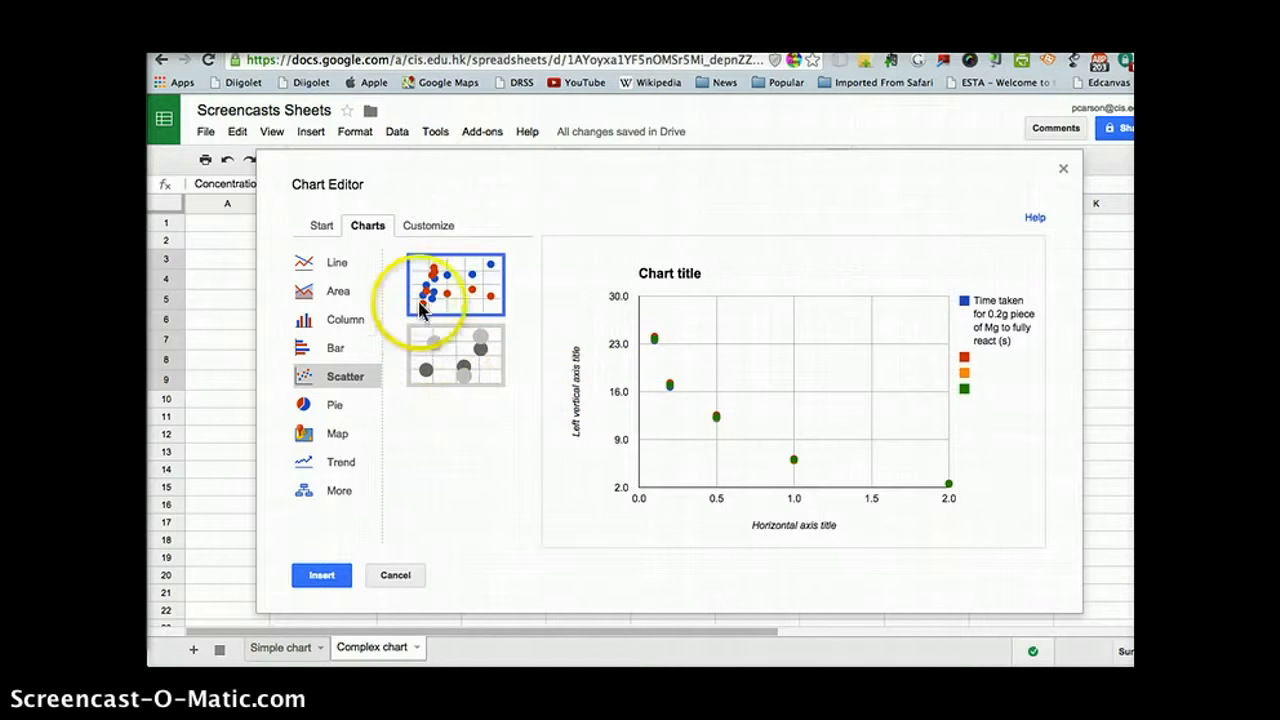
Step: Set the chart title to "The time it takes for a piece of Mg to fully react in different concentrations of hCl"
click(424, 228)
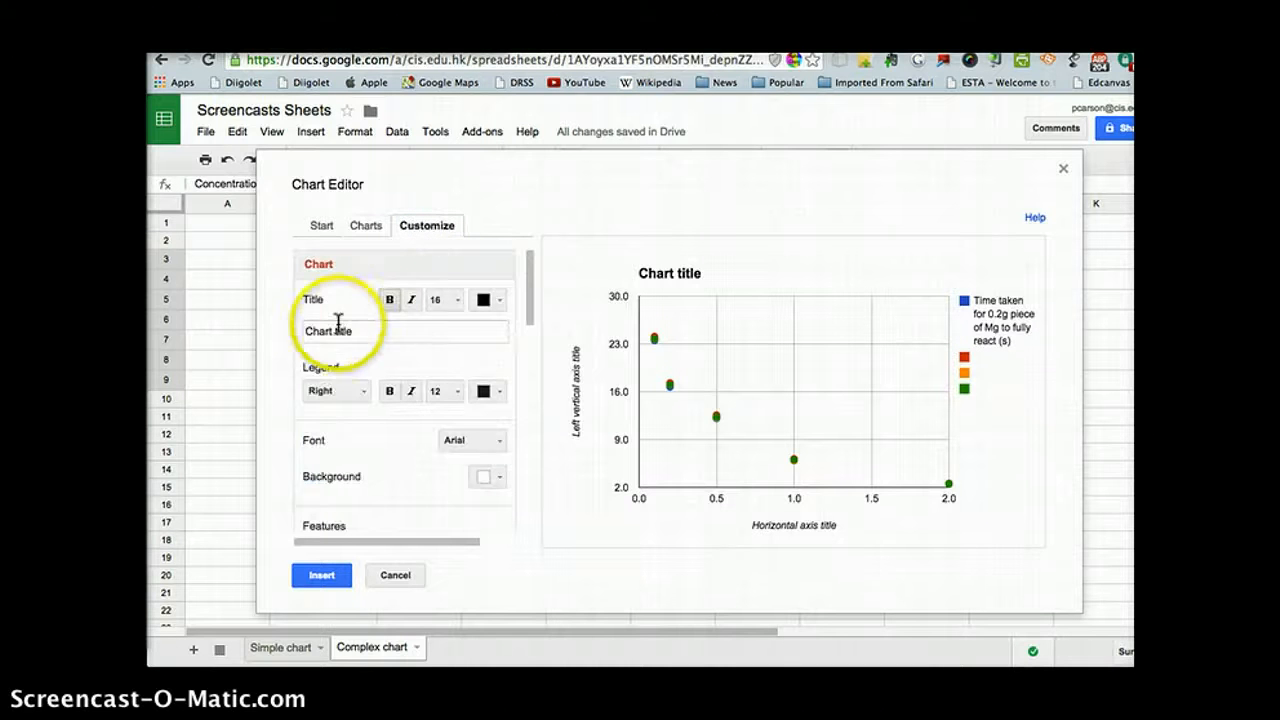
click(350, 333)
double_click(346, 333)
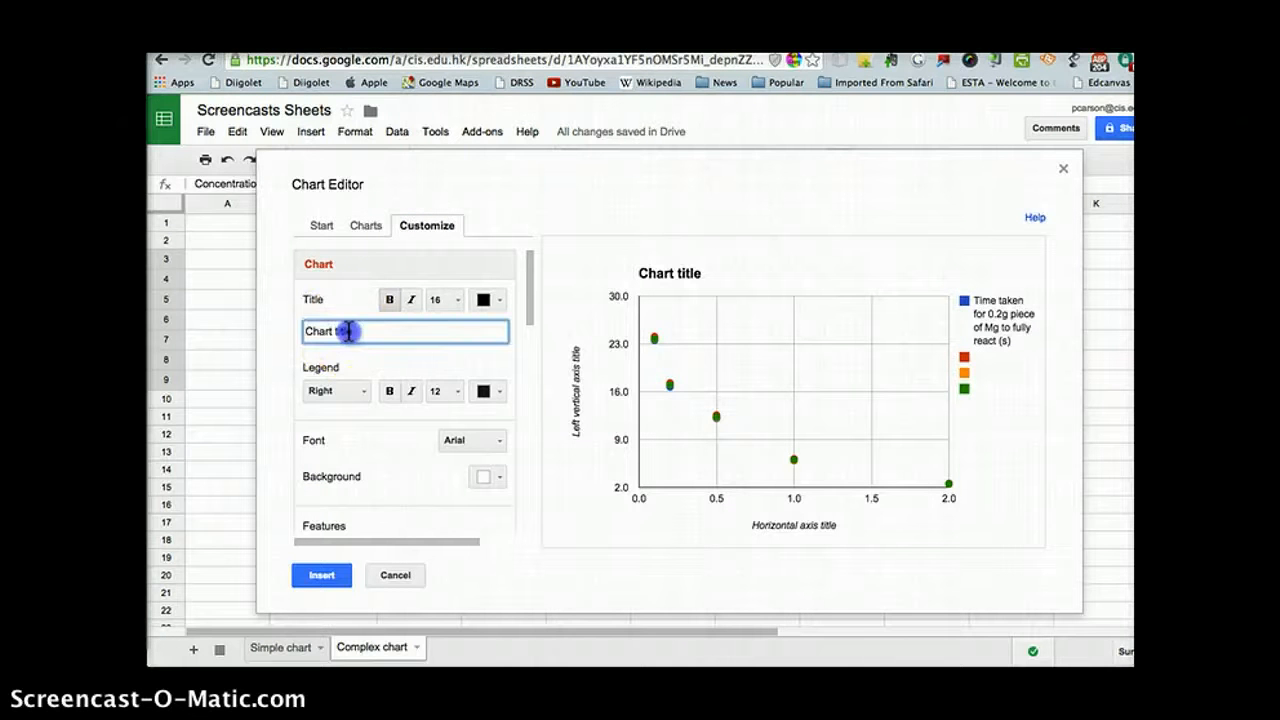
triple_click(346, 331)
drag(368, 327, 295, 327)
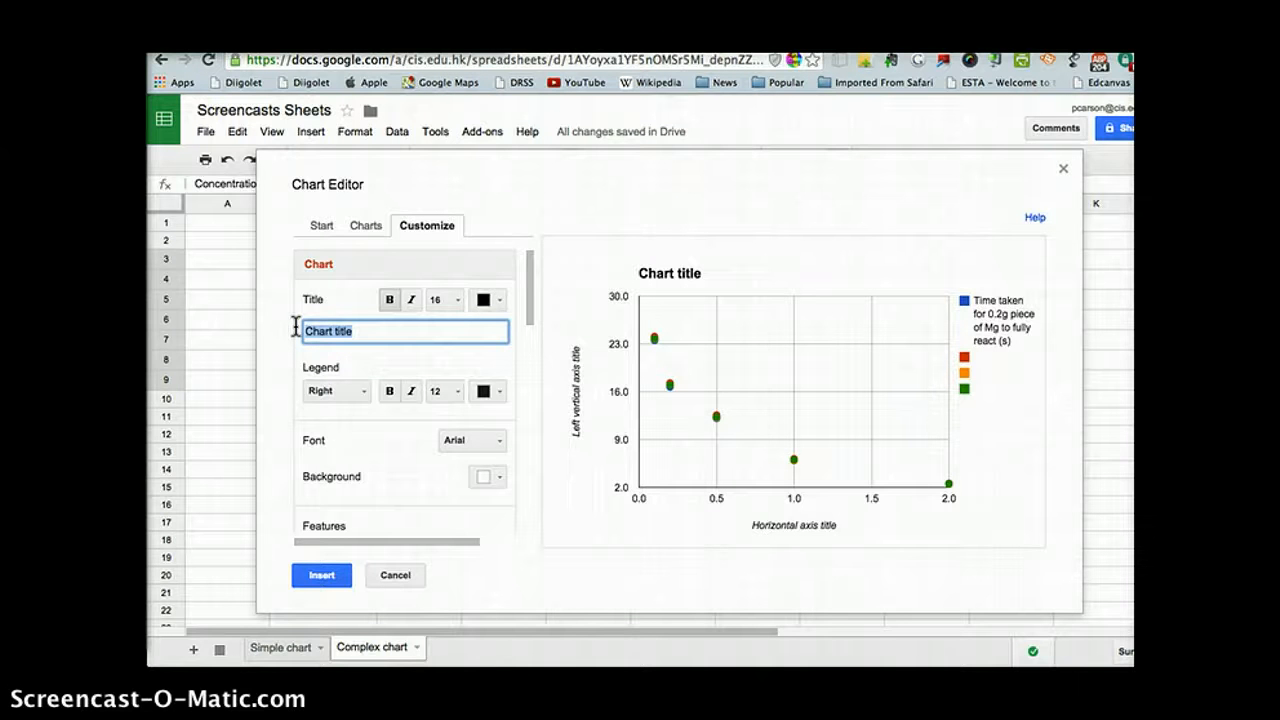
text(The time it takes for a pir)
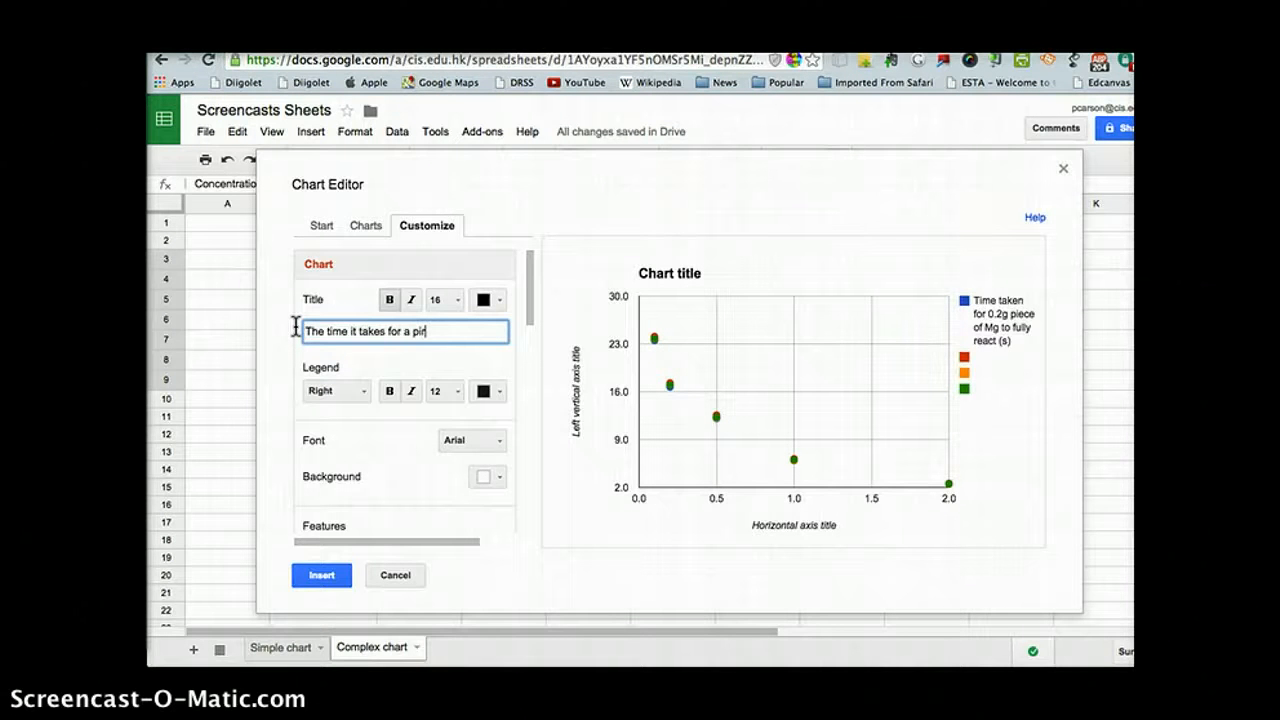
text(ce of Mg to fully react)
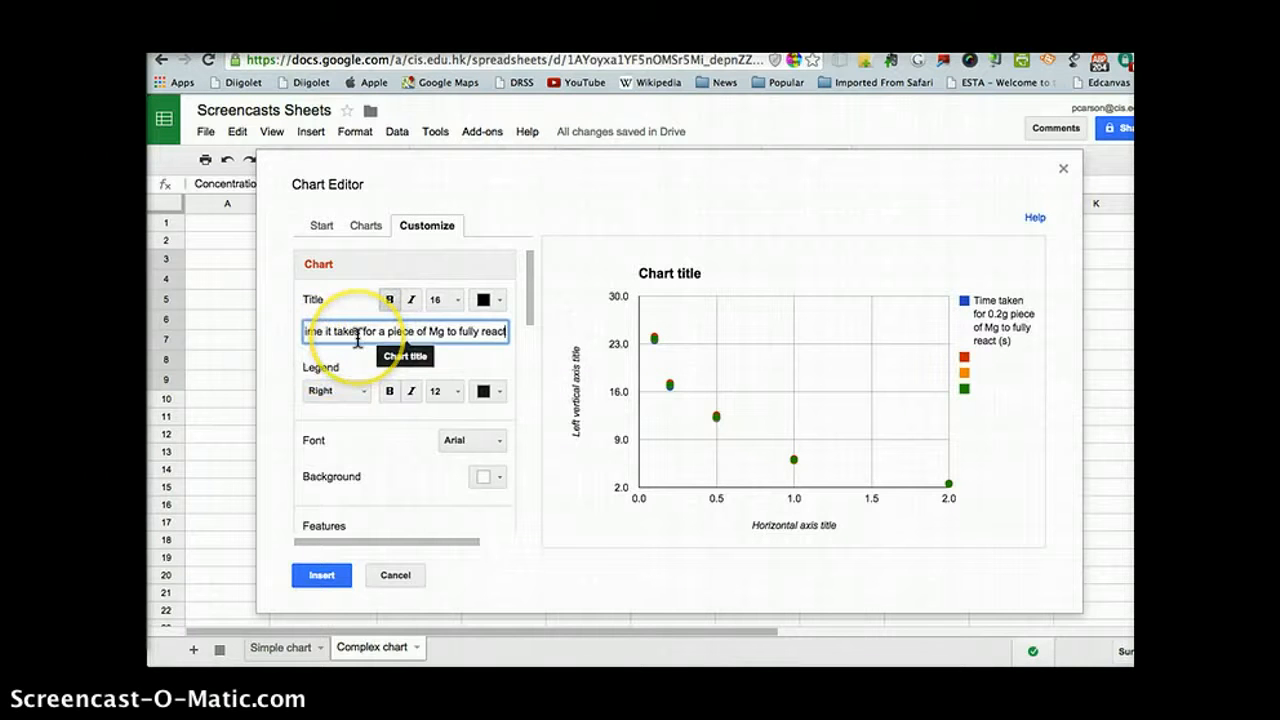
text( in differ)
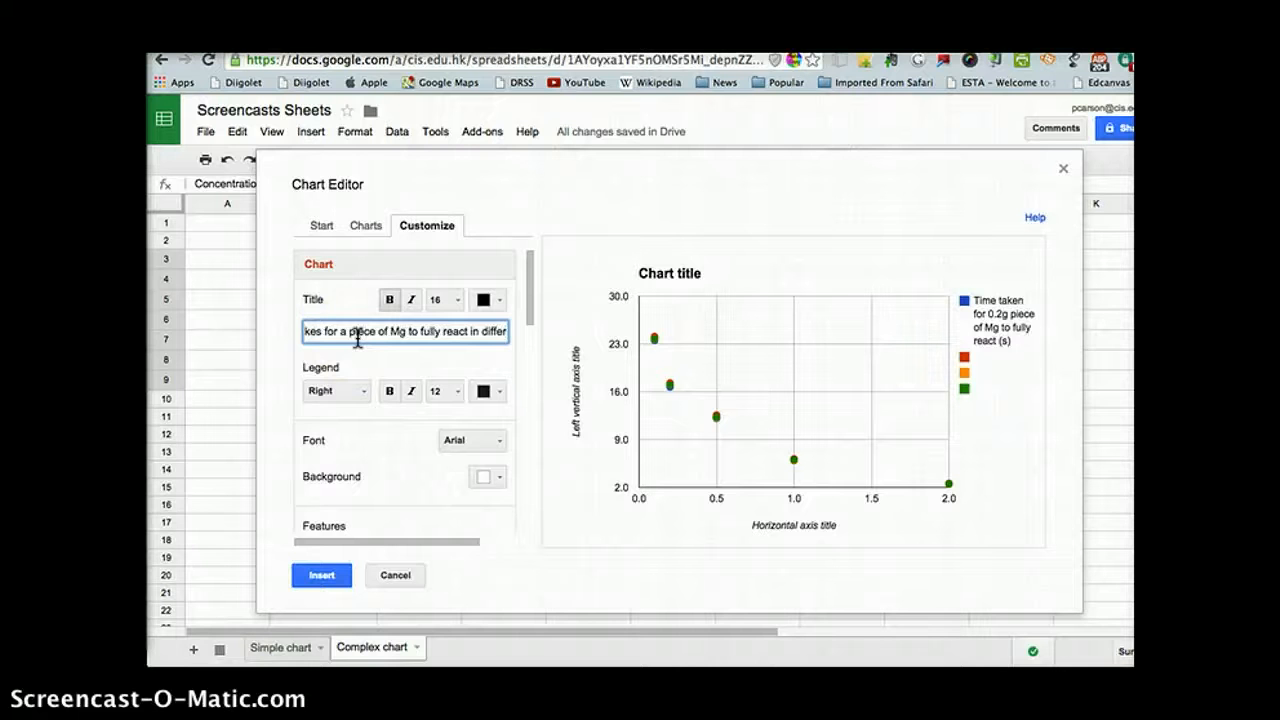
text(ent)
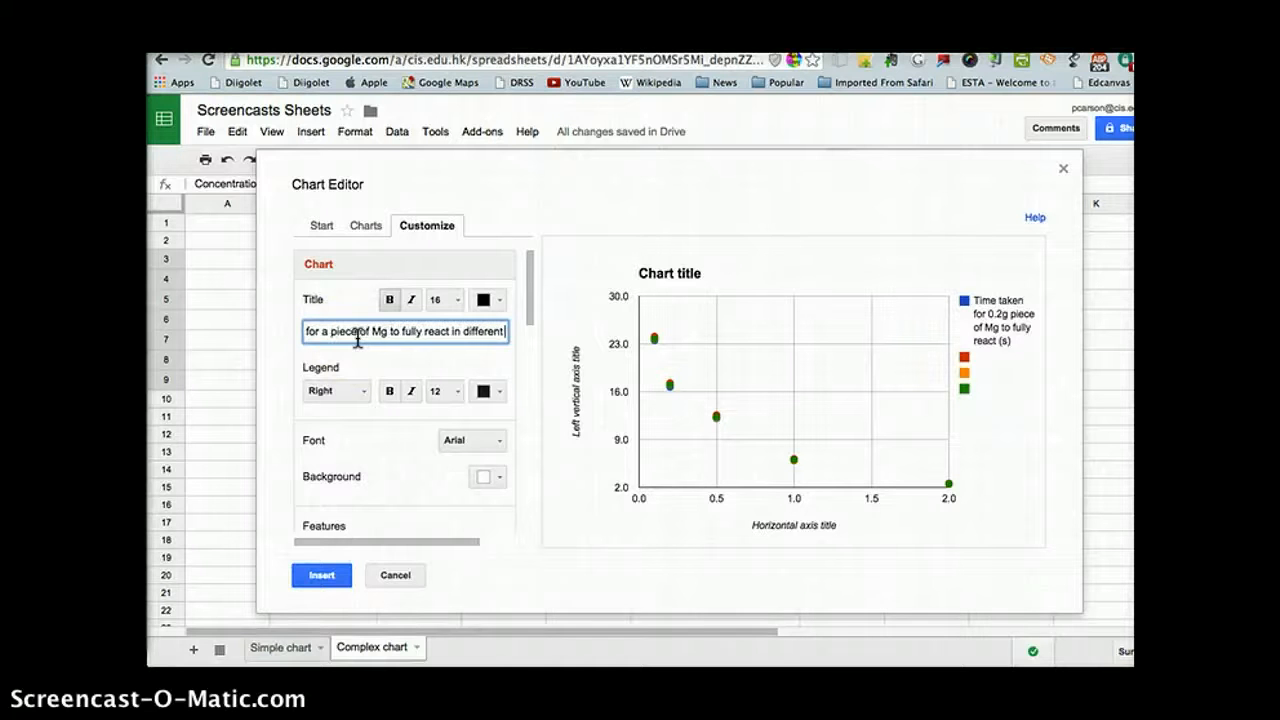
text( conedntrat)
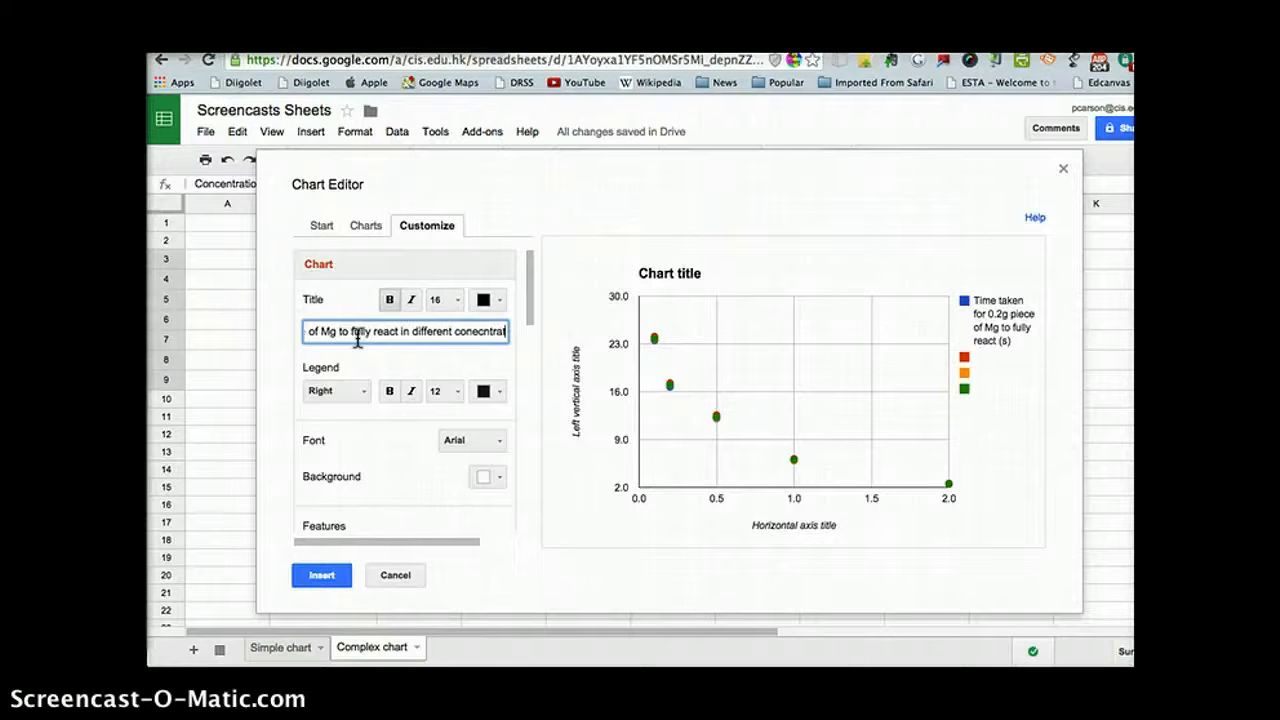
text(ions of a)
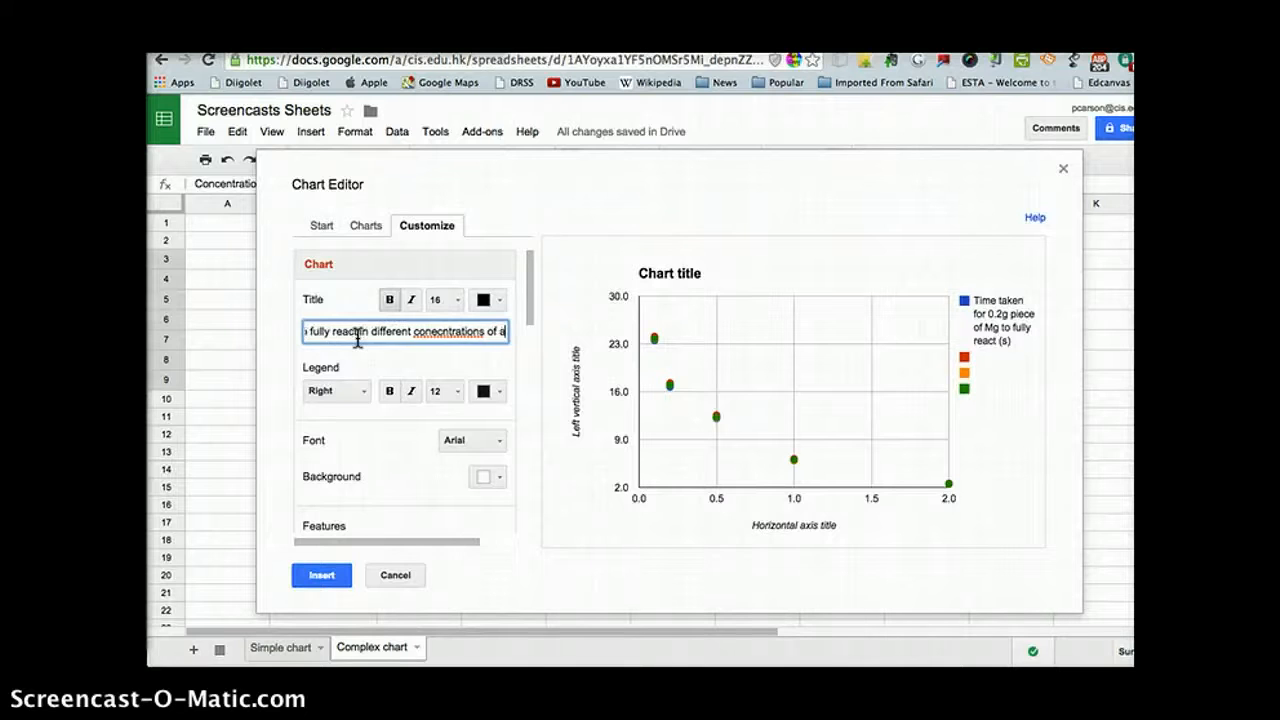
key(BackSpace)
key(BackSpace)
key(BackSpace)
key(BackSpace)
key(BackSpace)
key(BackSpace)
key(BackSpace)
key(BackSpace)
key(BackSpace)
key(BackSpace)
key(BackSpace)
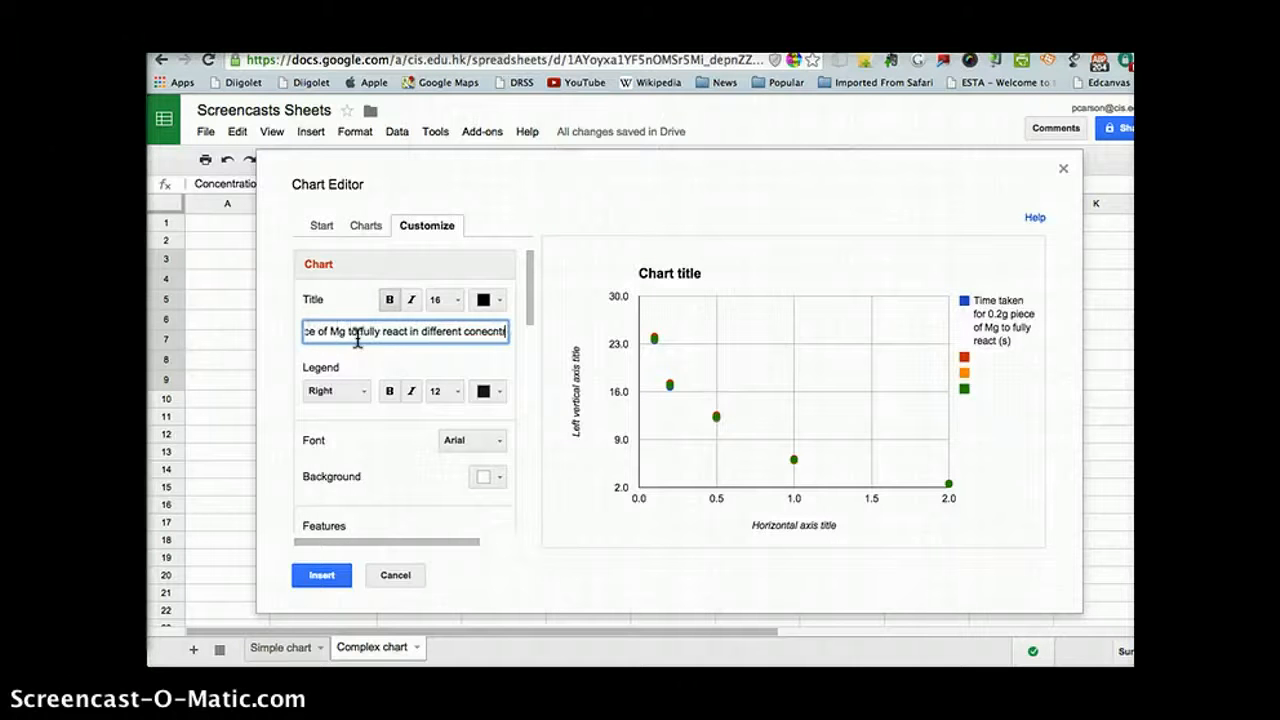
key(BackSpace)
key(BackSpace)
key(BackSpace)
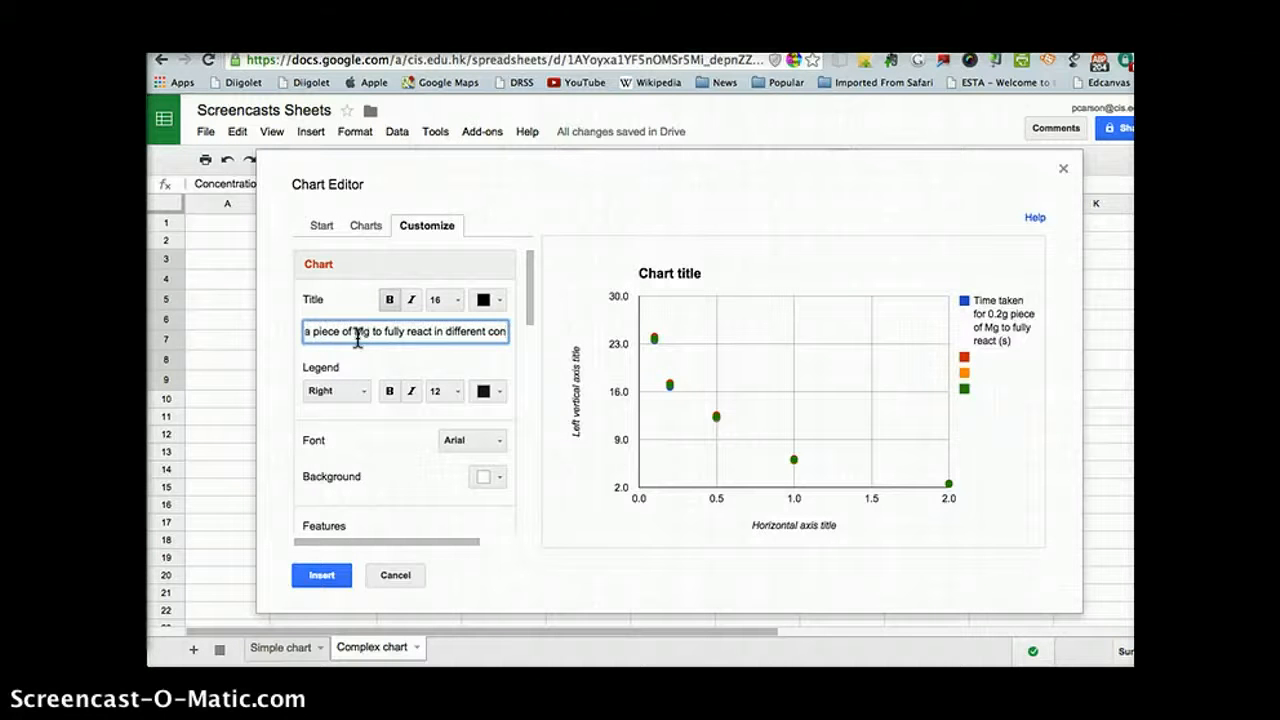
text(centration)
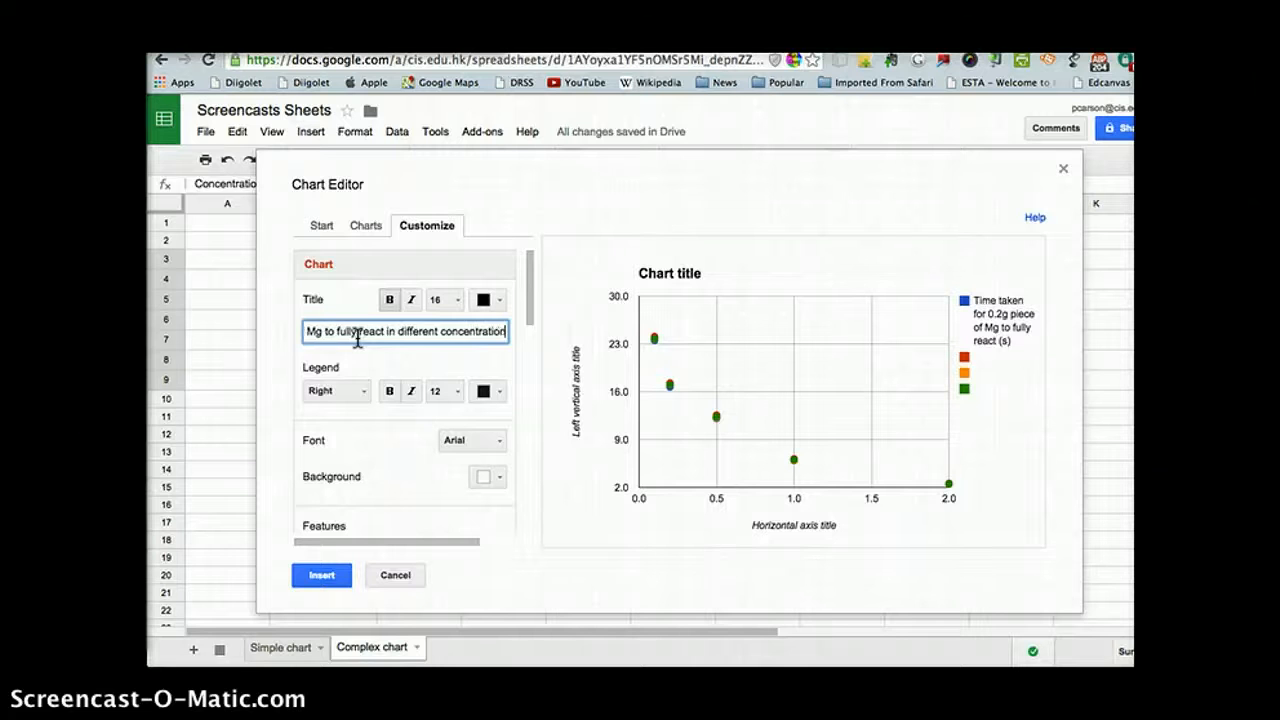
text(s of h)
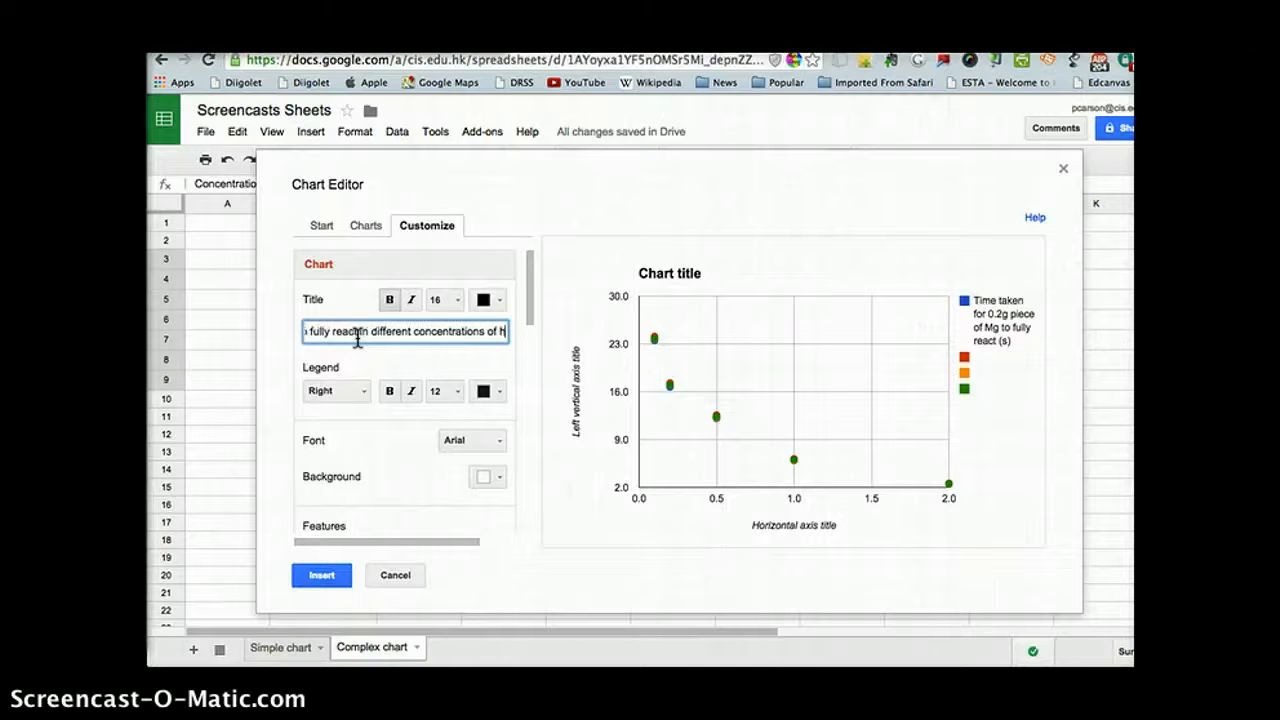
text(Cl)
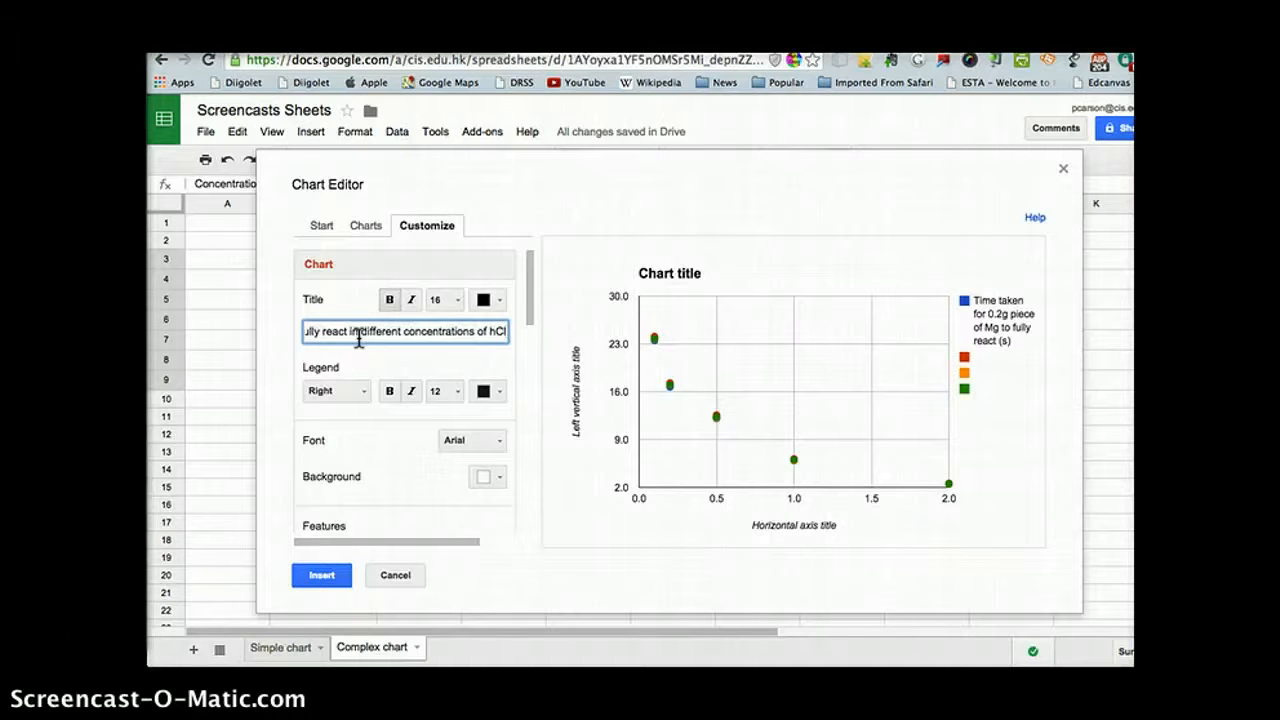
click(391, 315)
Step: Correct the capitalization at the end of the chart title so that "hCl" reads "HCl"
double_click(495, 332)
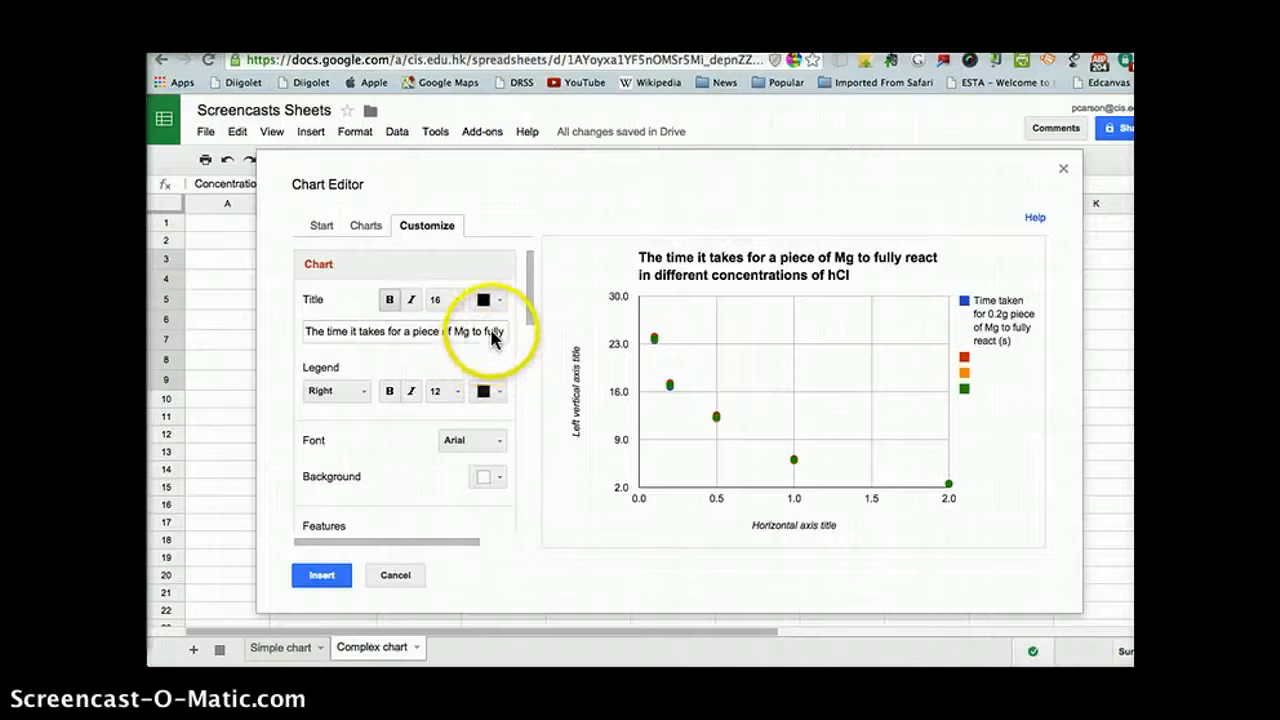
scroll(490, 337, down, 5)
scroll(471, 337, up, 3)
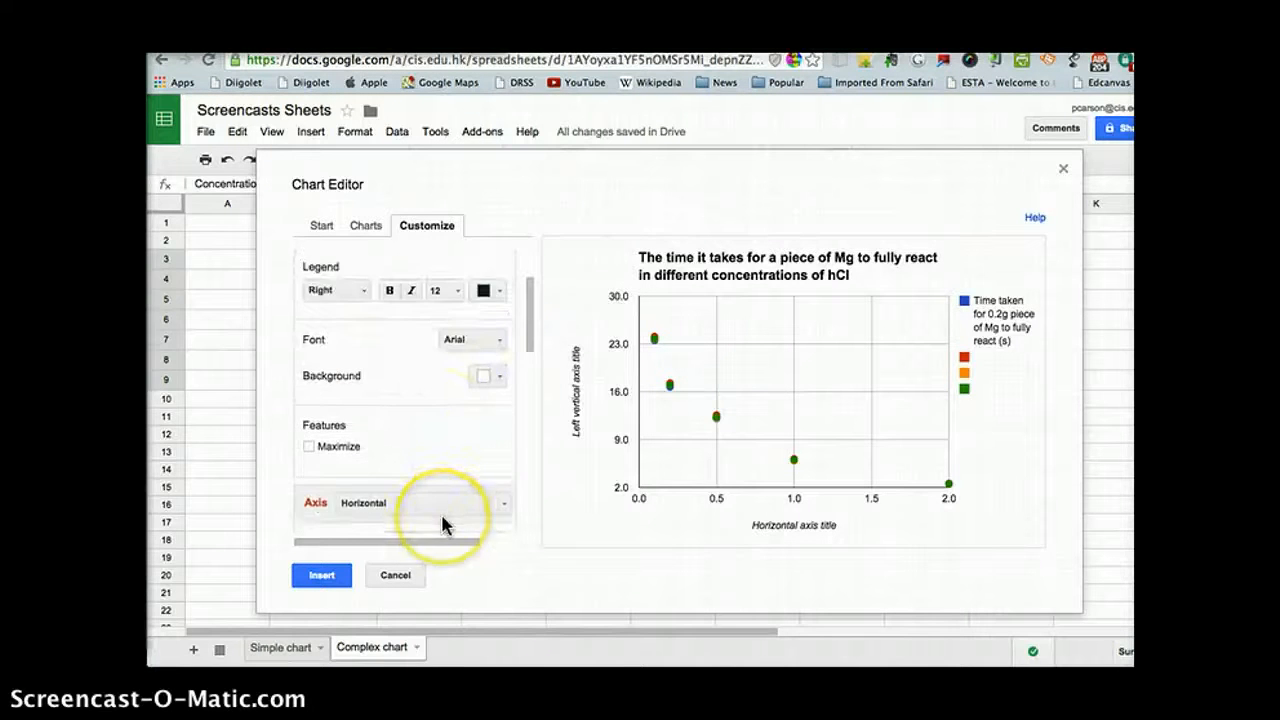
scroll(440, 511, down, 6)
scroll(440, 511, up, 2)
scroll(440, 511, down, 3)
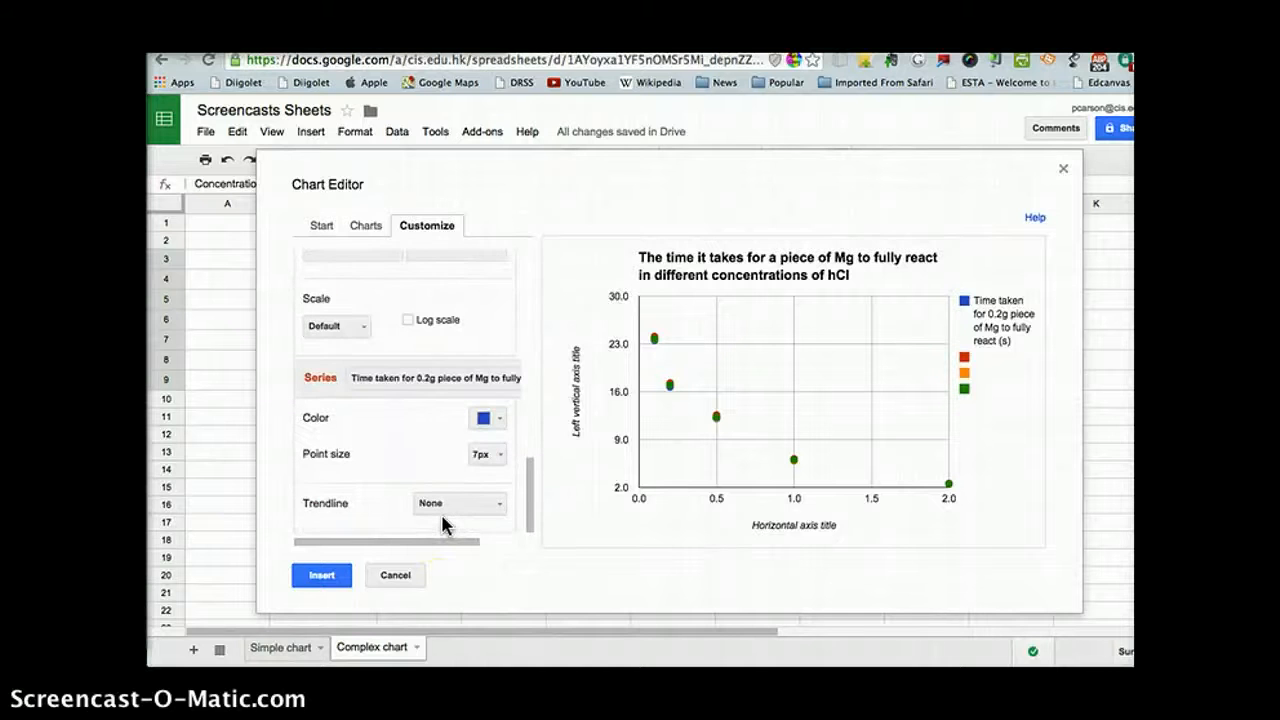
scroll(440, 511, up, 8)
scroll(442, 500, down, 1)
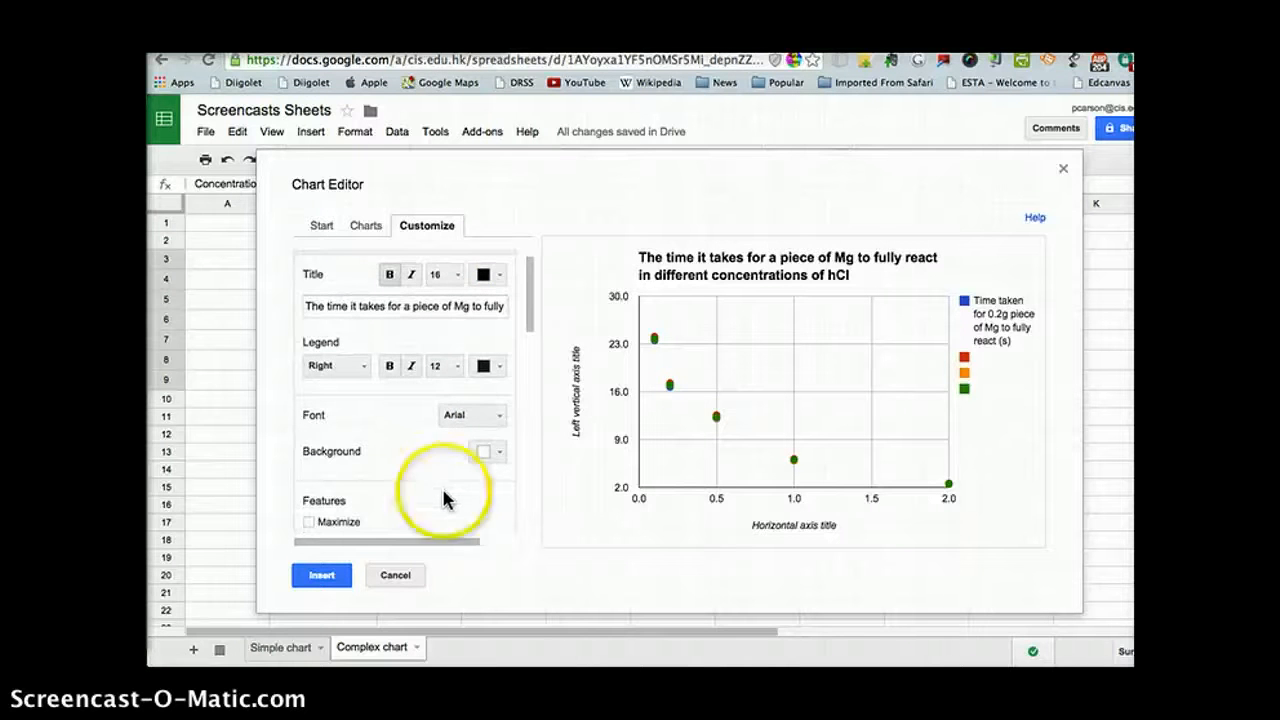
click(486, 304)
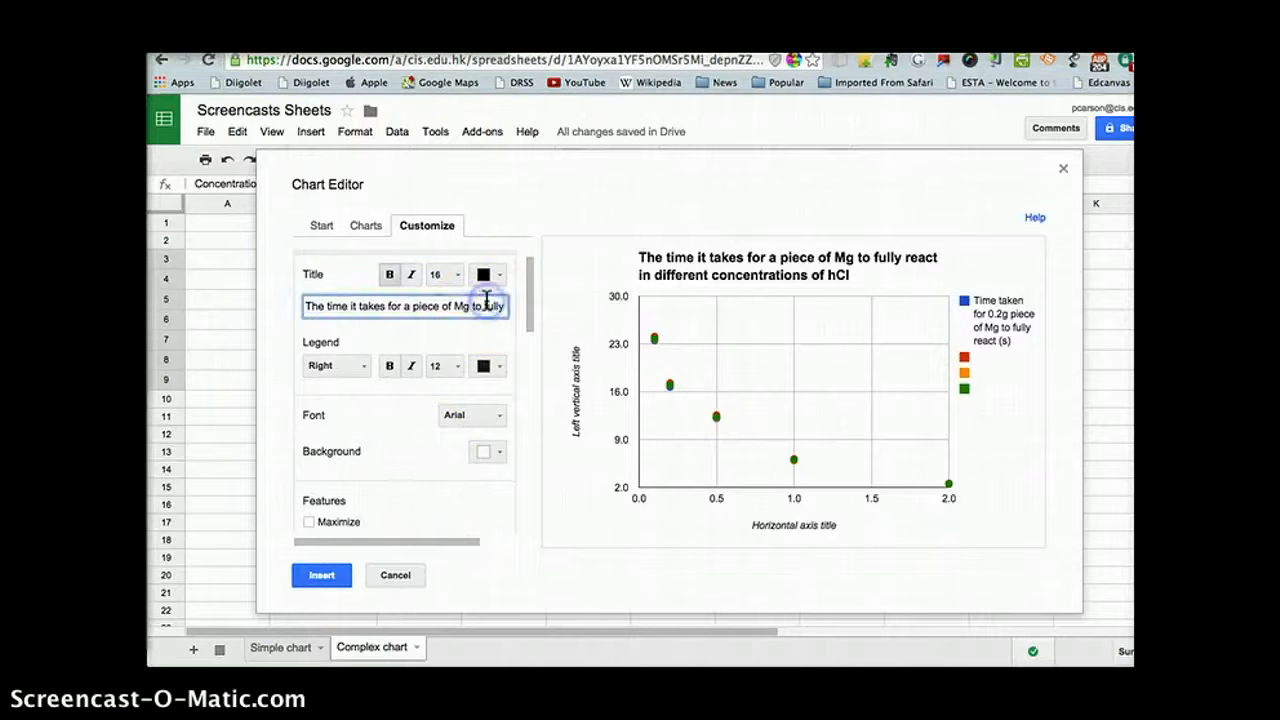
scroll(487, 301, right, 2)
scroll(487, 301, right, 1)
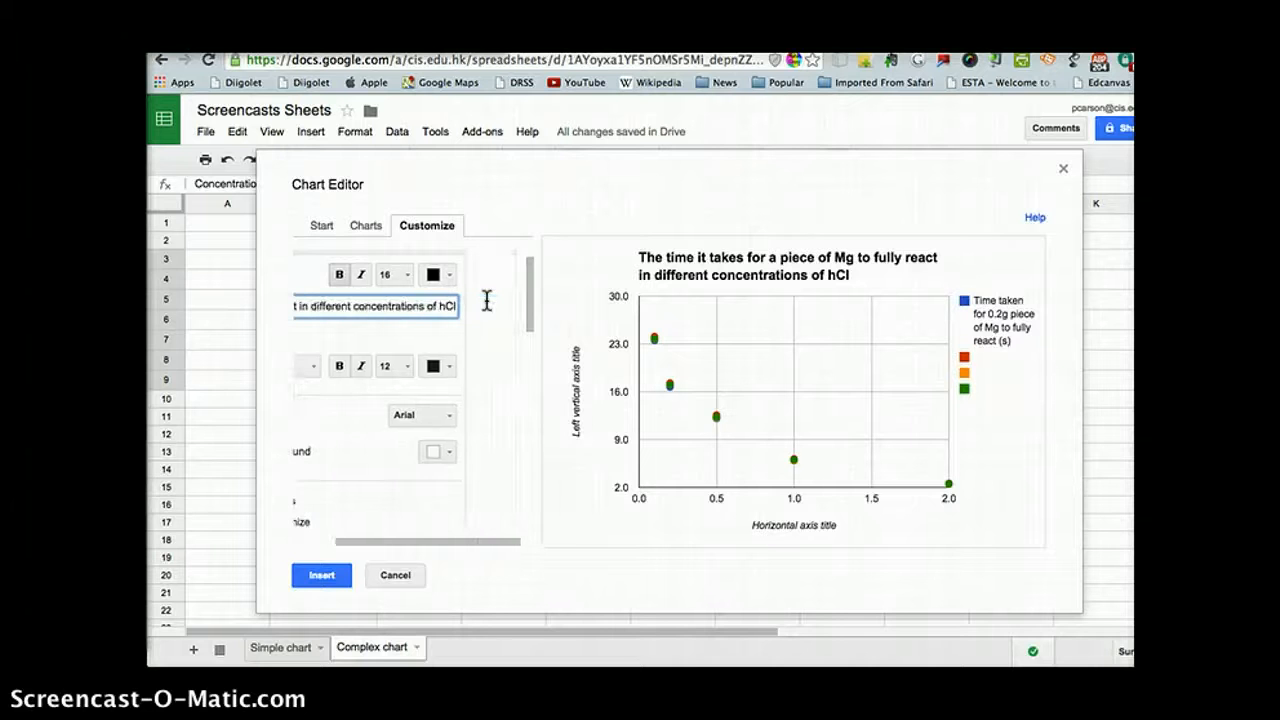
click(447, 303)
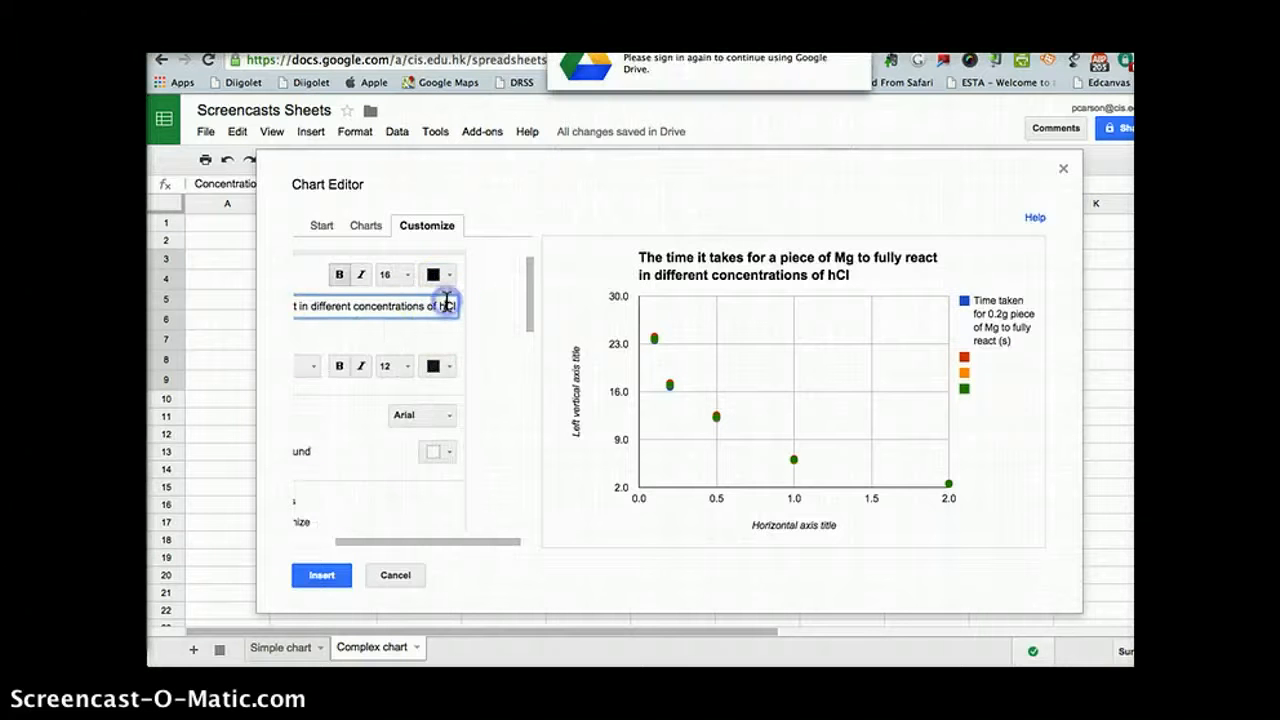
key(BackSpace)
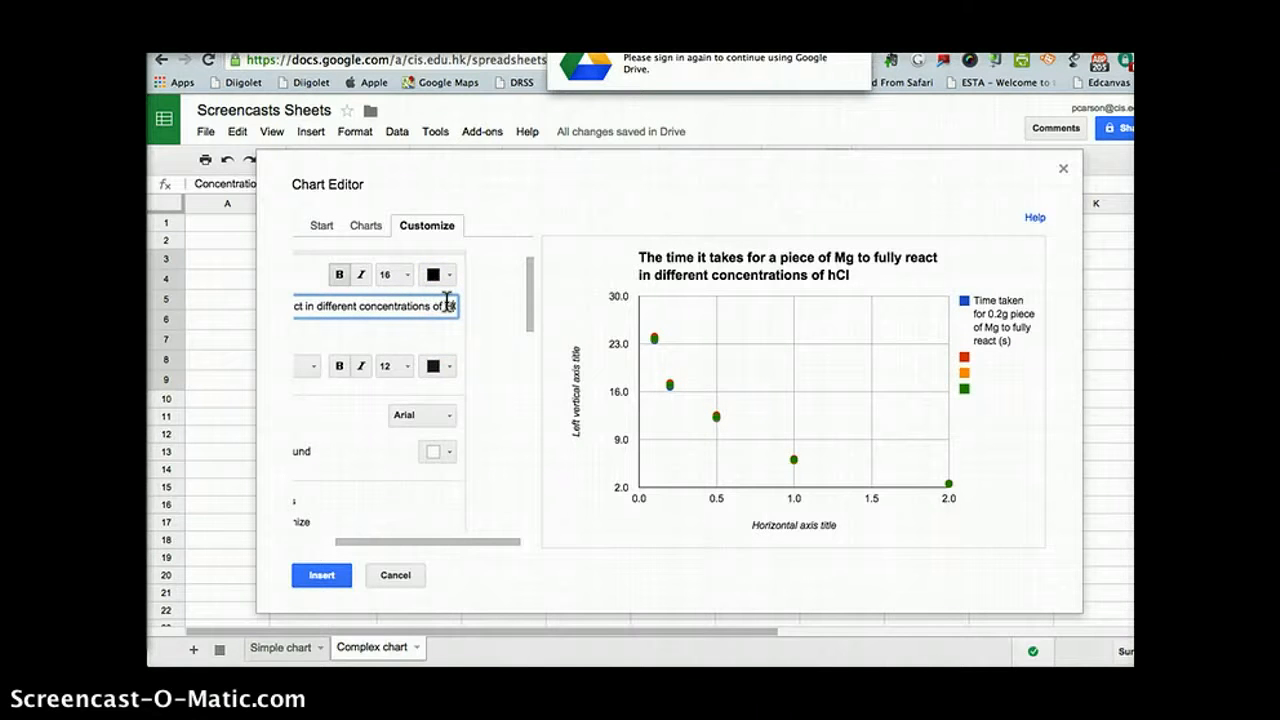
text(H)
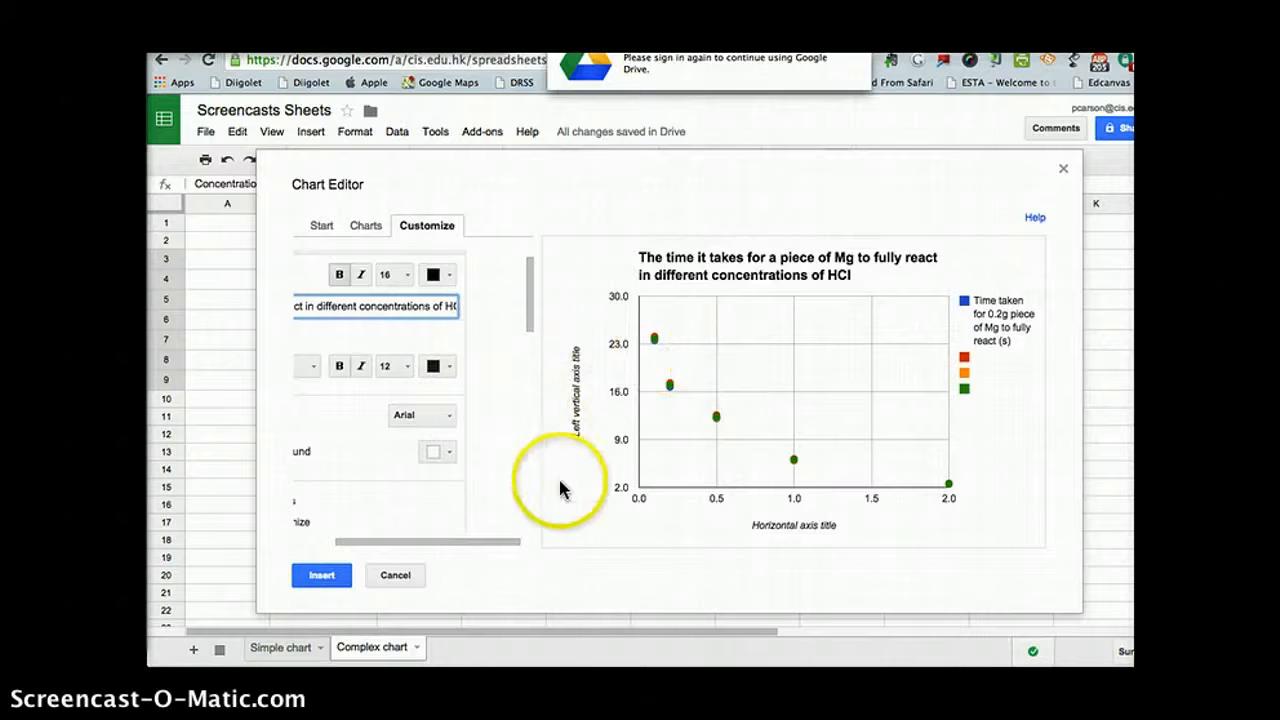
click(400, 451)
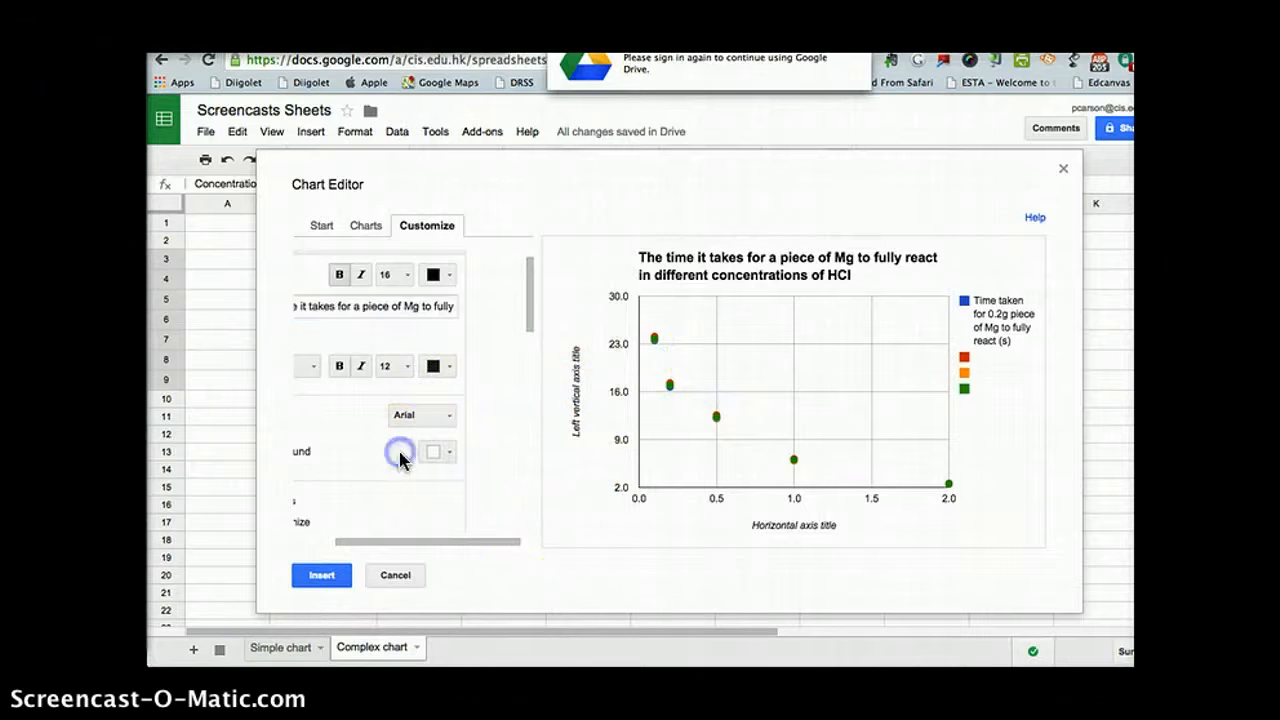
Step: Look through the chart's customization options, from the title and legend to the axis, gridline and number format settings
scroll(378, 456, up, 1)
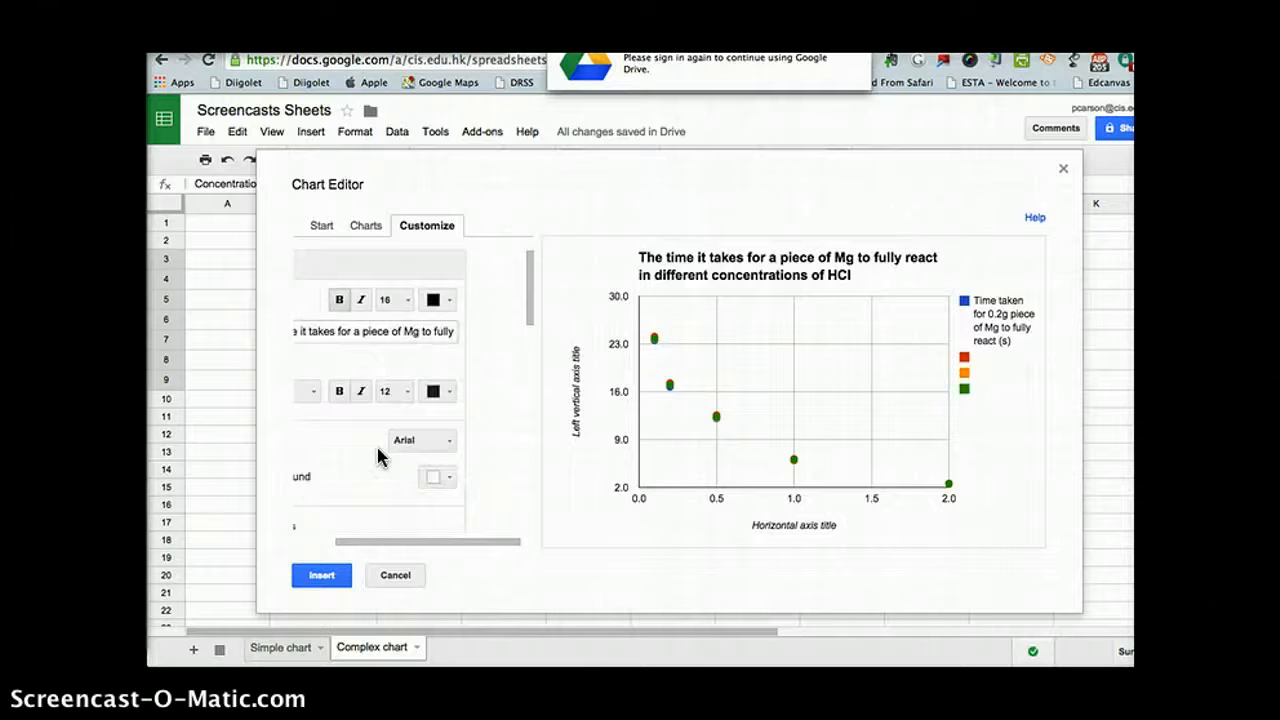
drag(434, 542, 350, 540)
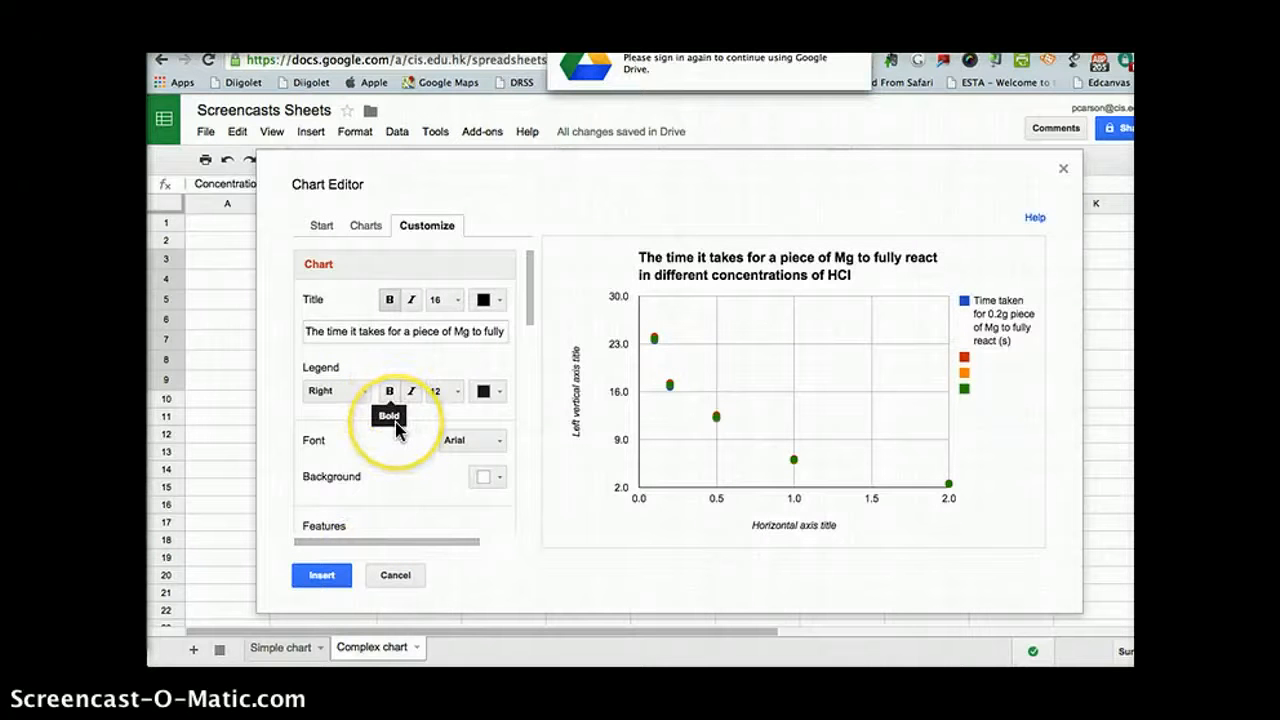
scroll(390, 505, down, 10)
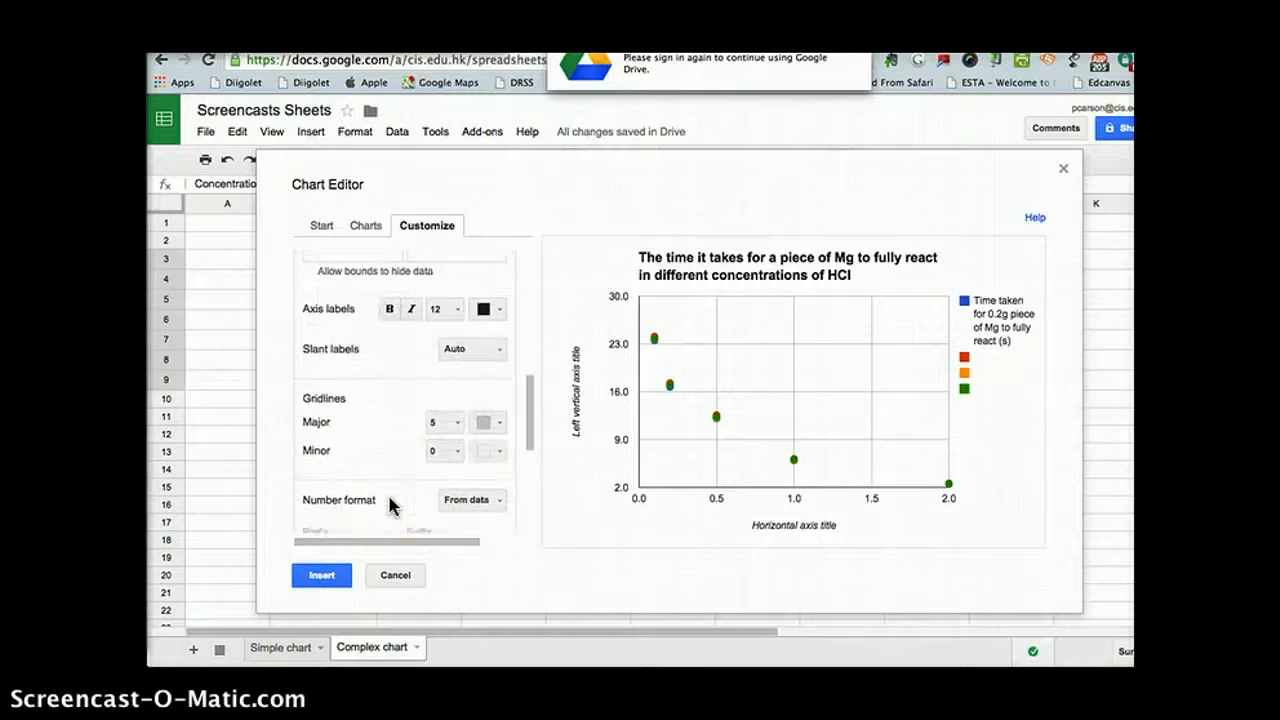
scroll(392, 506, down, 1)
scroll(390, 505, up, 4)
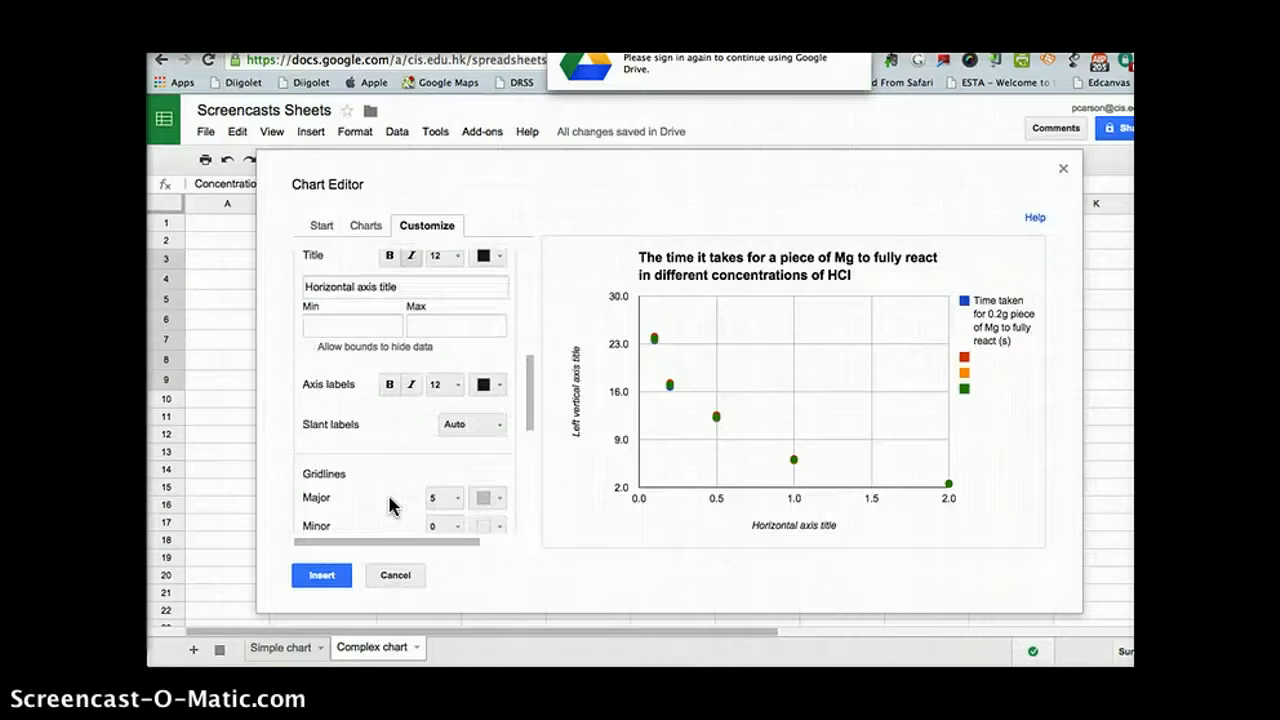
scroll(390, 505, down, 5)
scroll(390, 505, up, 3)
scroll(390, 505, up, 4)
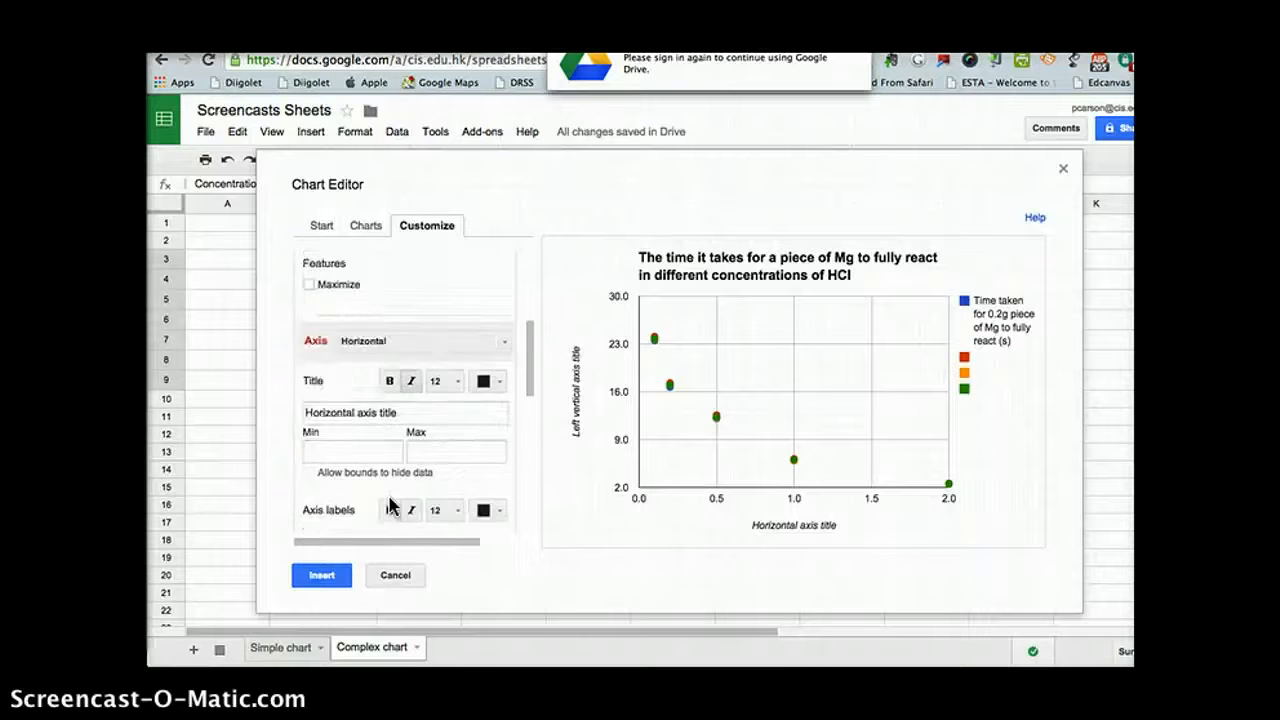
scroll(390, 505, down, 3)
scroll(390, 505, up, 2)
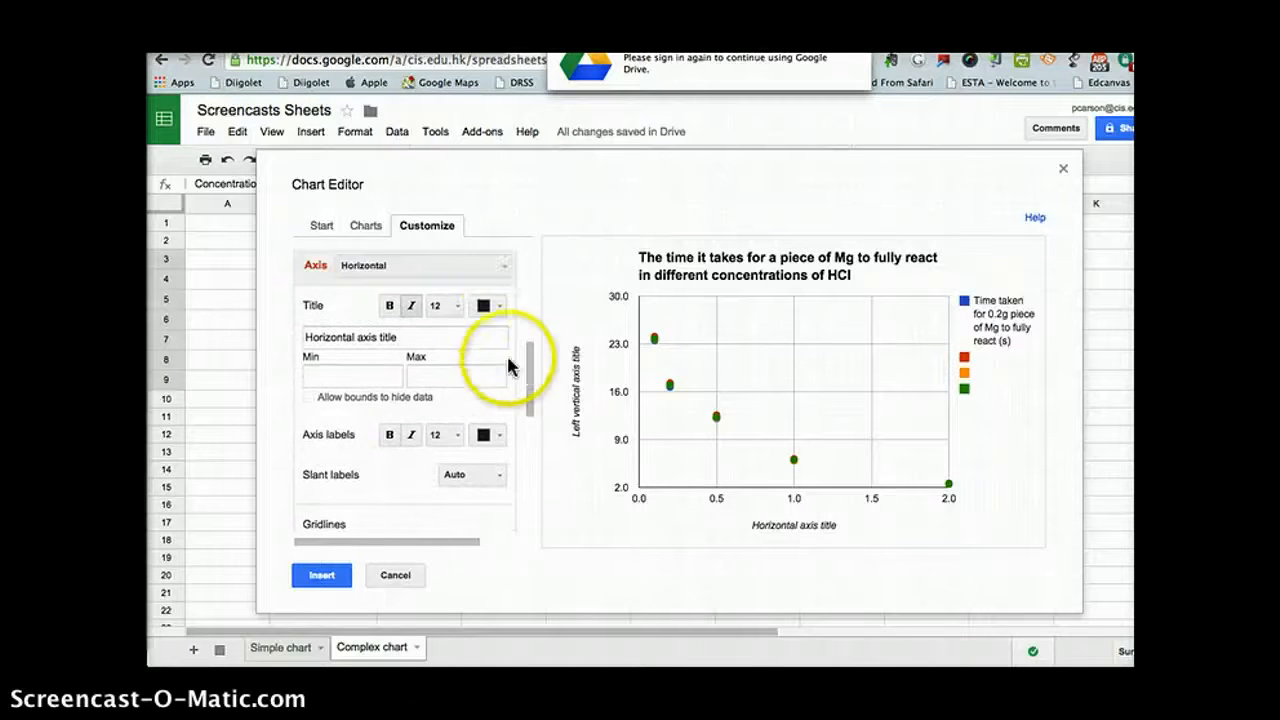
Step: Set the horizontal axis title to "Concentration of HCl (M or mol dm-3)"
click(396, 337)
drag(400, 337, 305, 328)
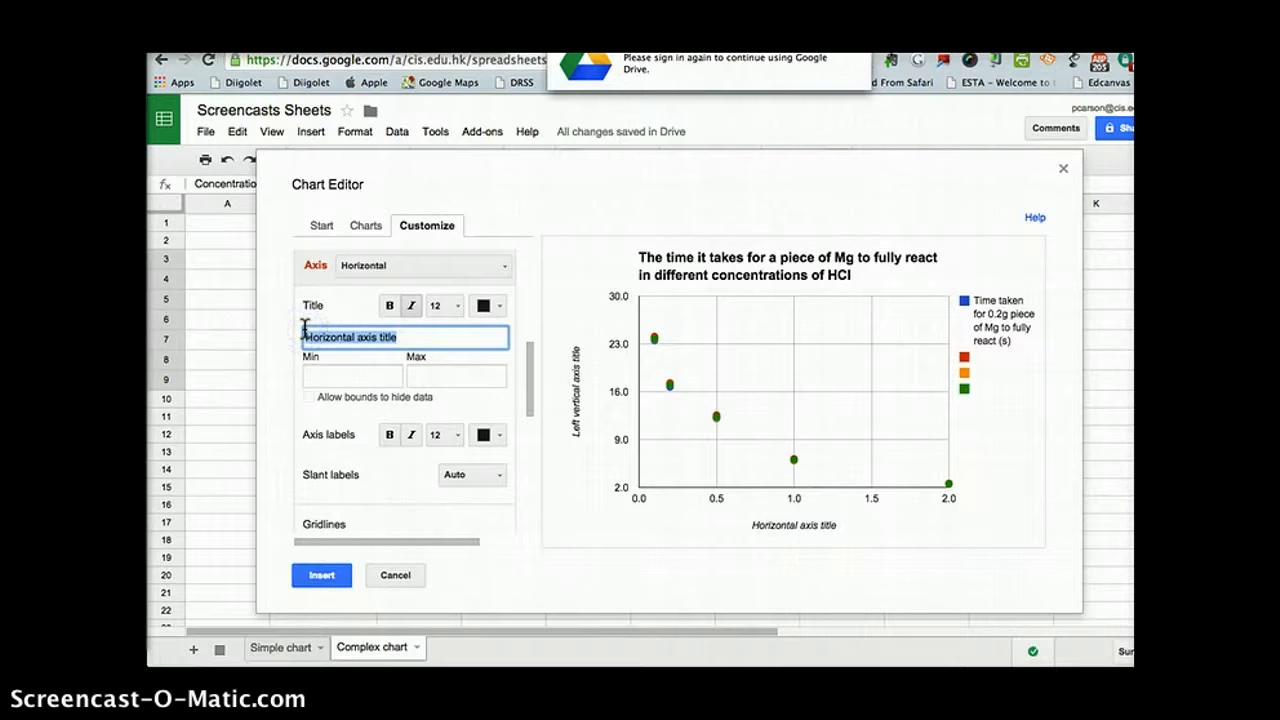
text(Conc)
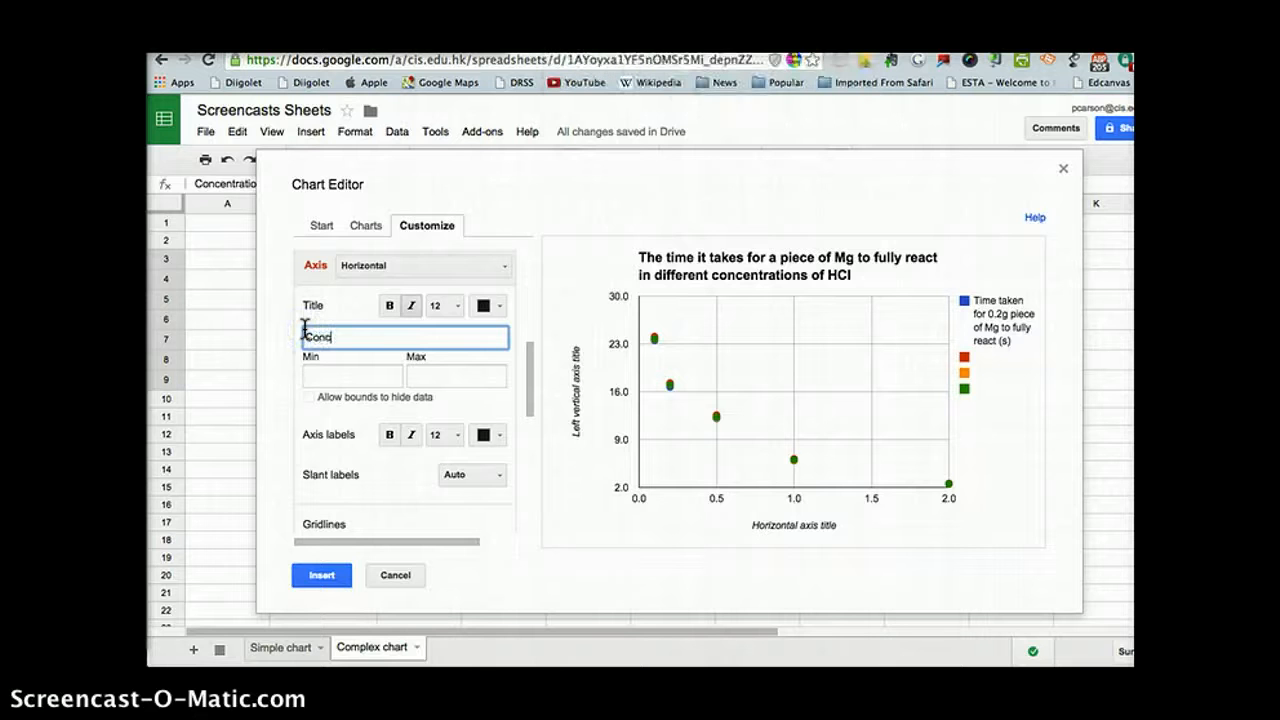
text(entration of HCl (M)
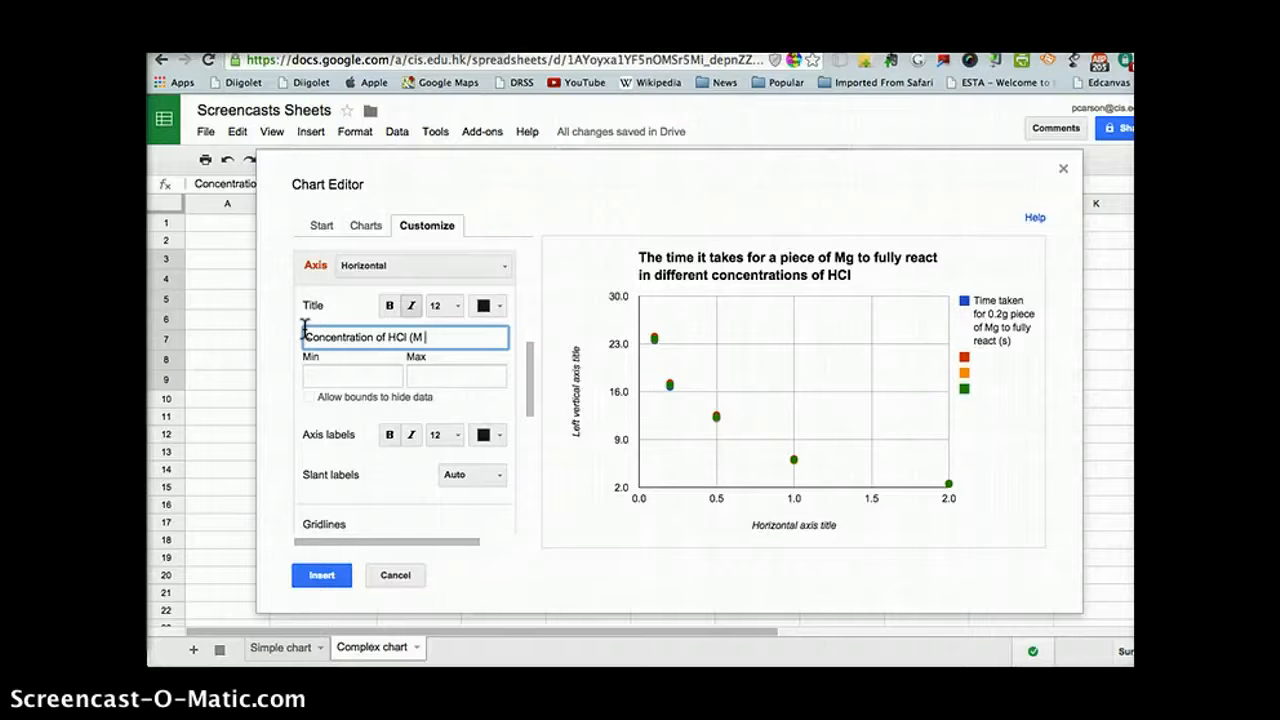
text(or mol dm-3)
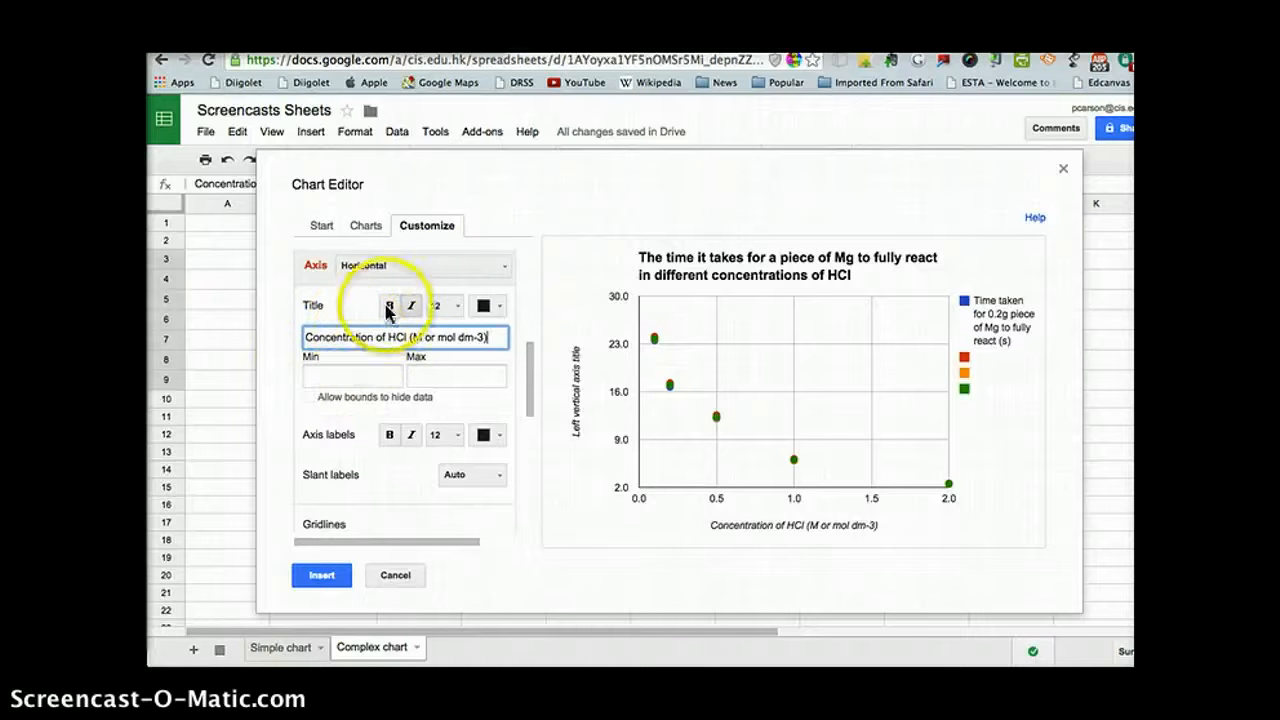
Step: Switch to the left vertical axis settings and set its title to "Time (s)"
click(505, 265)
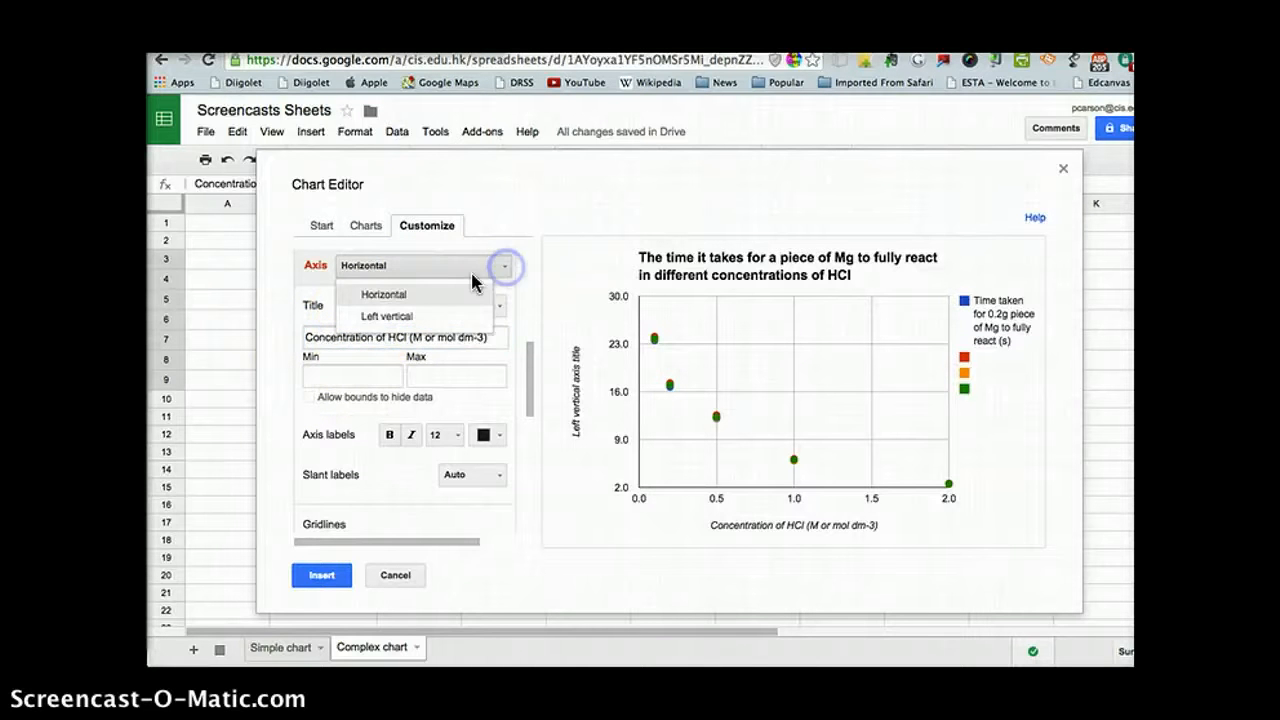
click(426, 317)
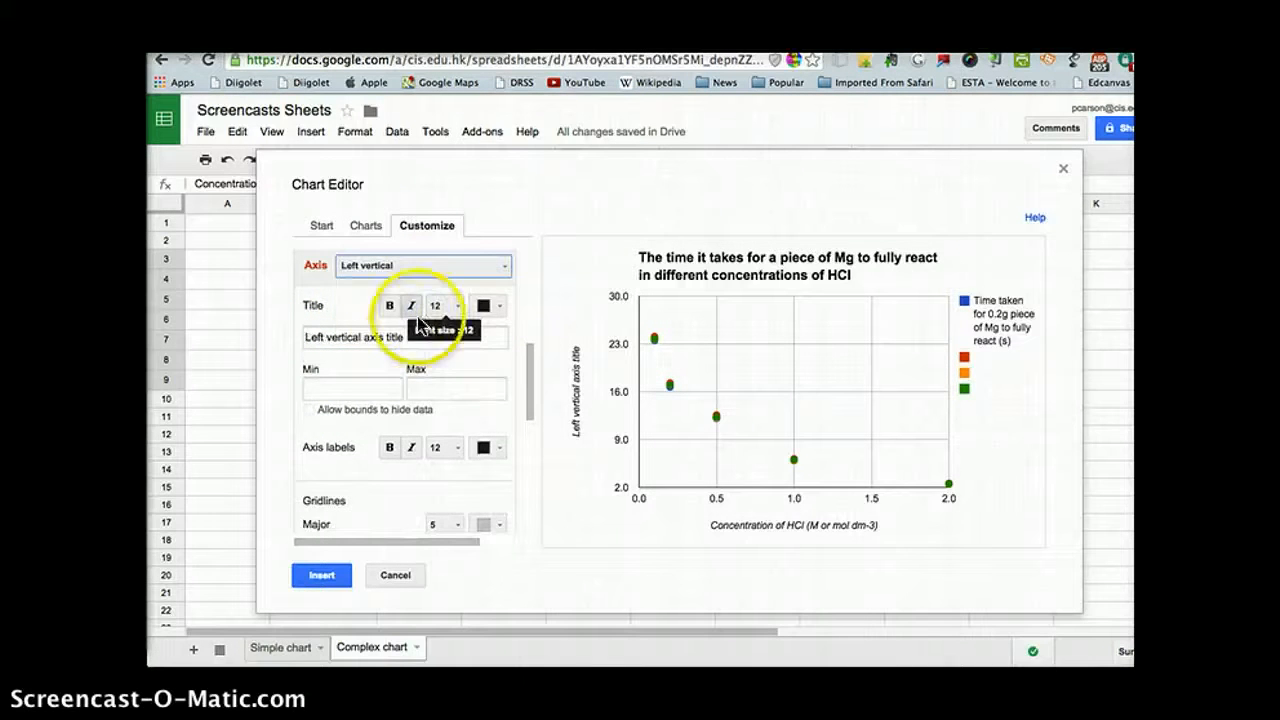
click(414, 337)
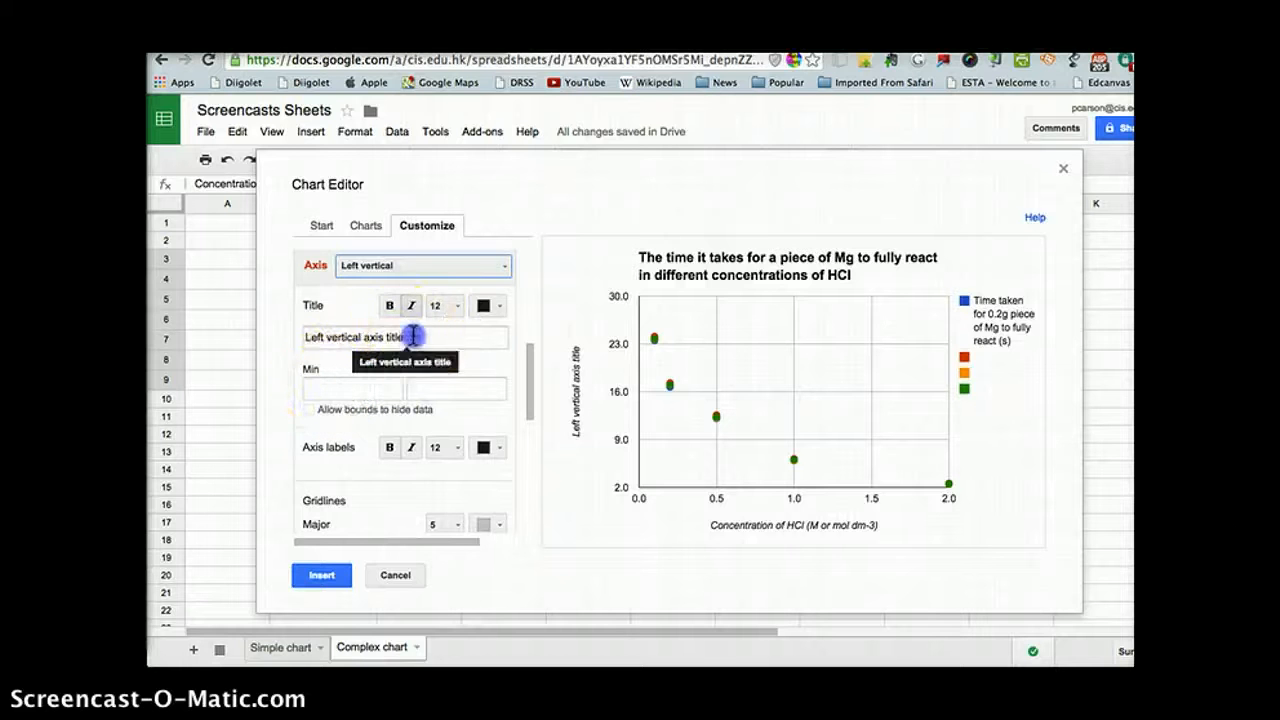
drag(414, 337, 308, 335)
text(T)
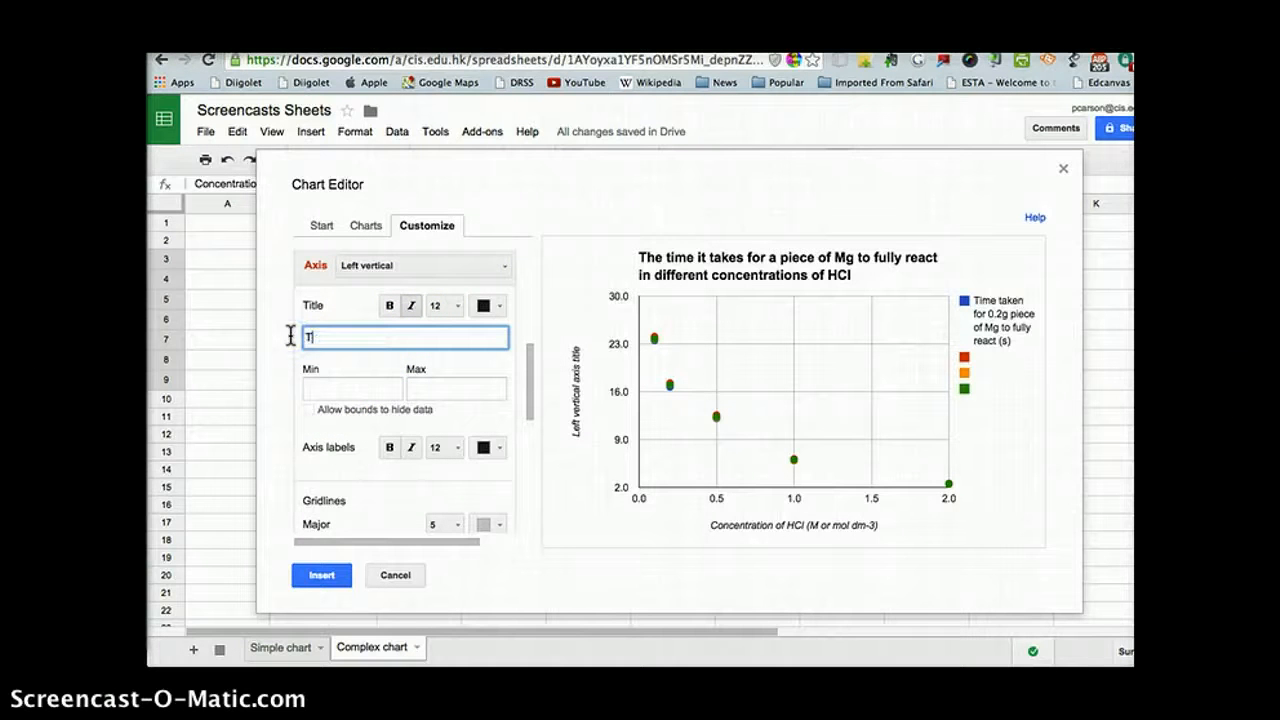
text(ime (s)
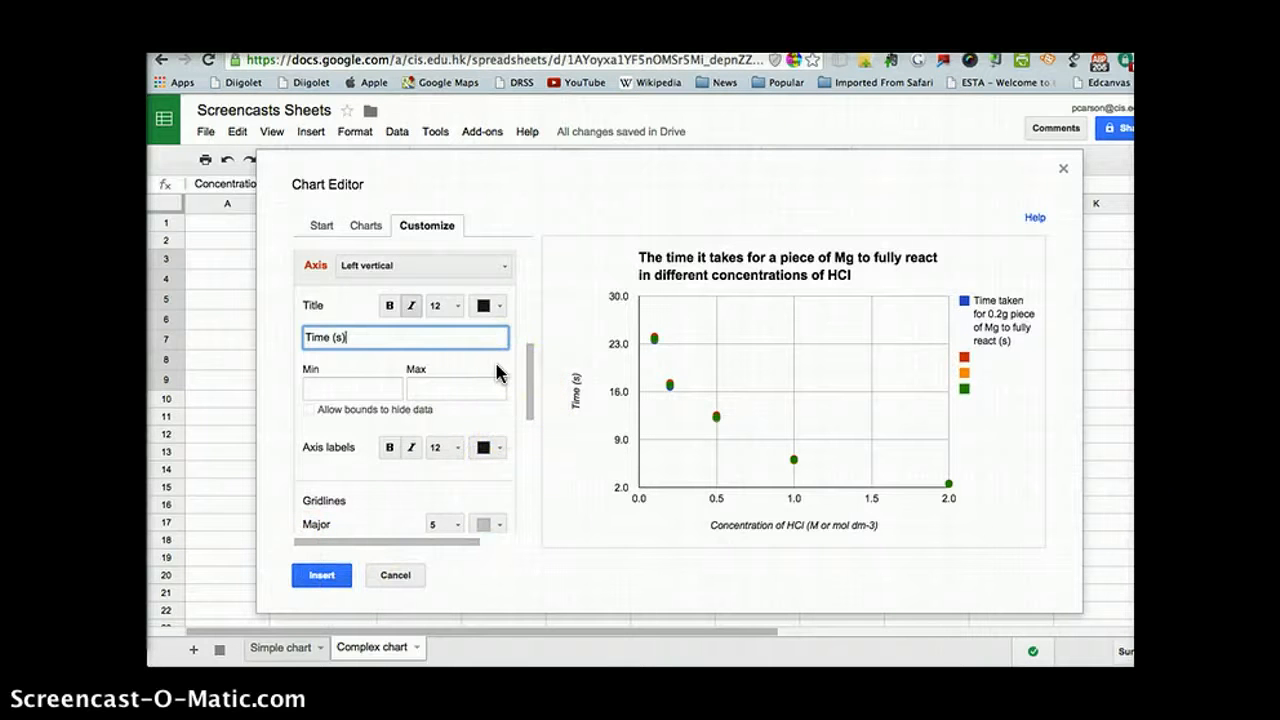
Step: Add a linear trendline to the series "Time taken for 0.2g piece of Mg to fully react (s)"
scroll(497, 372, up, 5)
scroll(497, 372, down, 10)
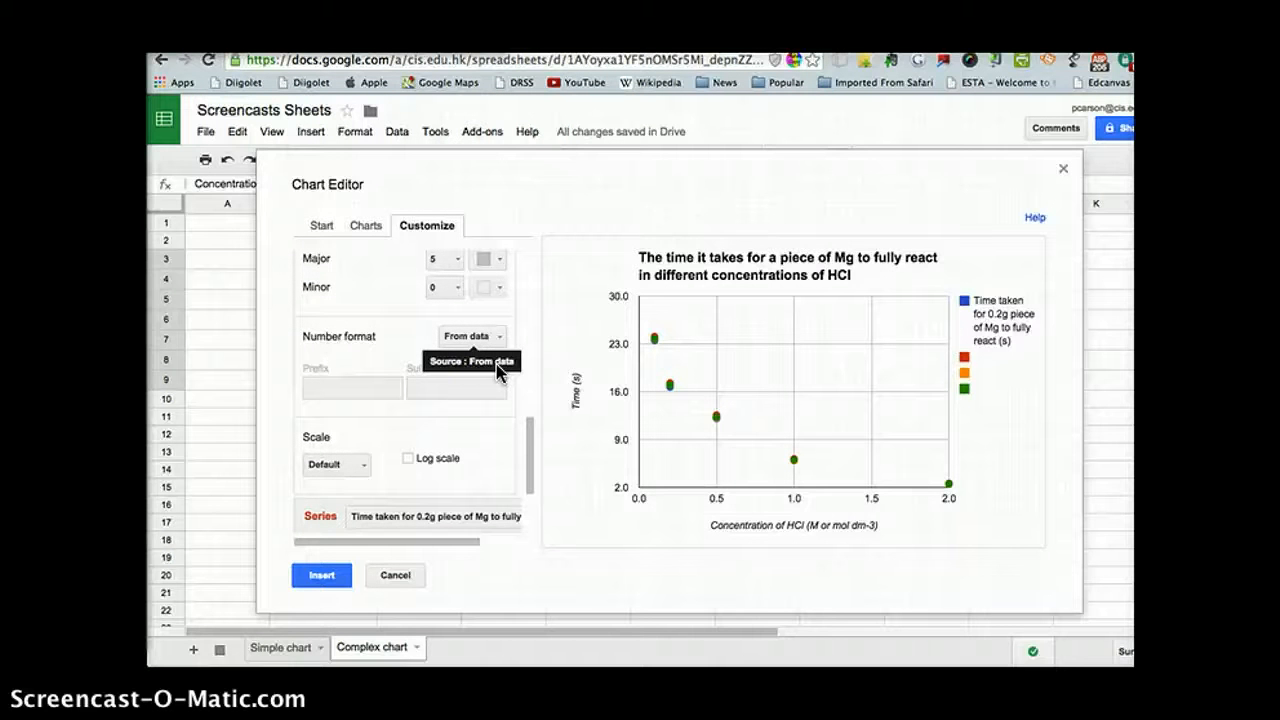
drag(528, 429, 532, 519)
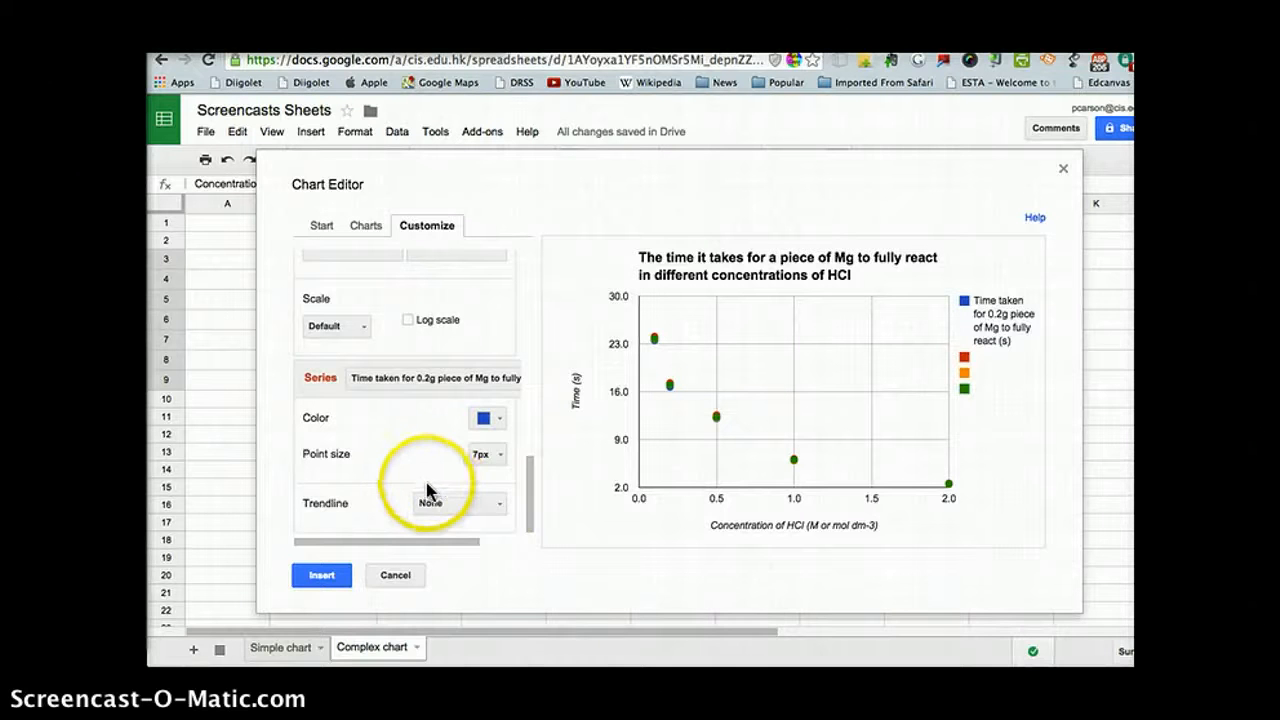
click(498, 506)
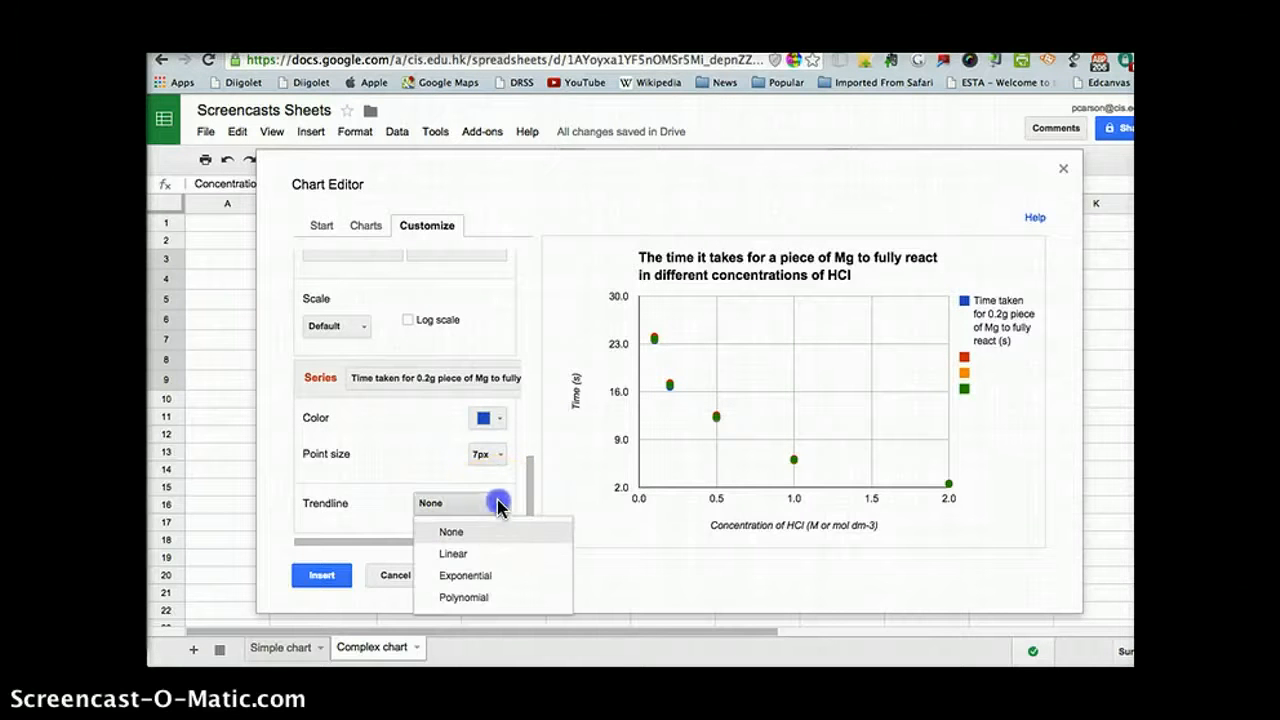
click(483, 553)
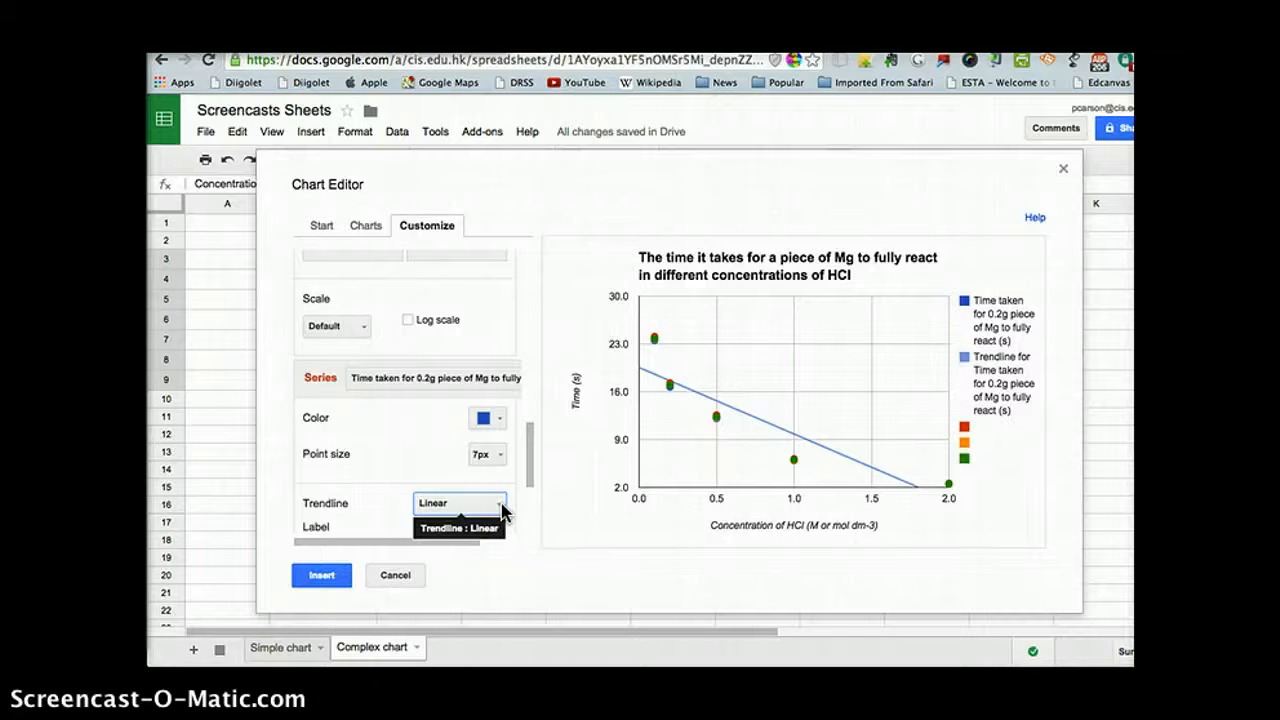
Step: Set the trendline type of the Mg reaction time series to Exponential
click(501, 508)
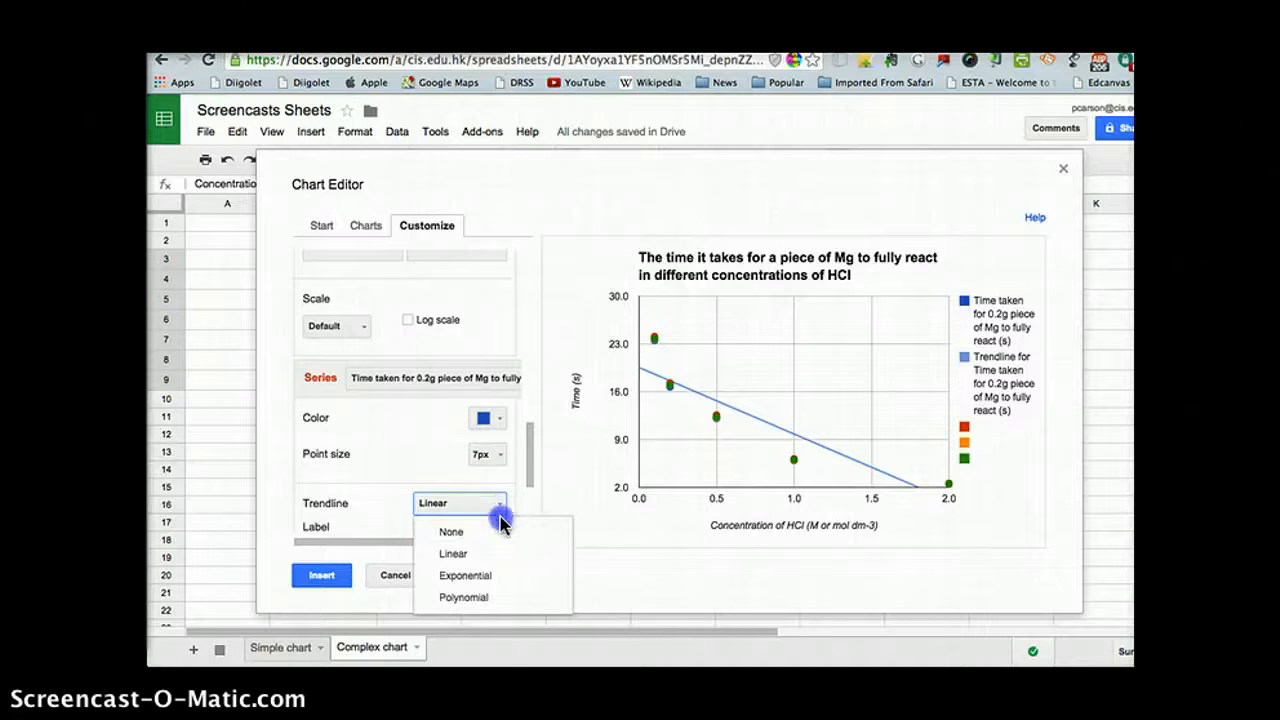
click(493, 585)
click(493, 585)
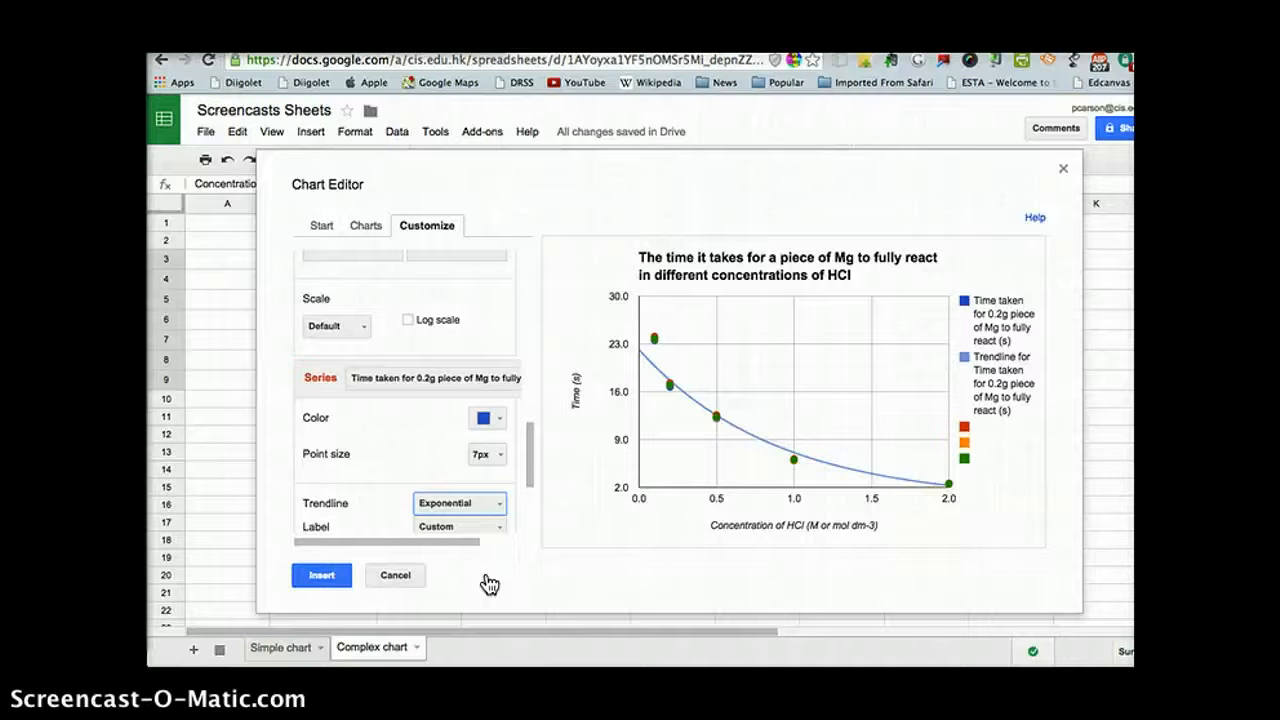
Step: Insert the customized scatter chart into the Complex chart sheet
click(328, 578)
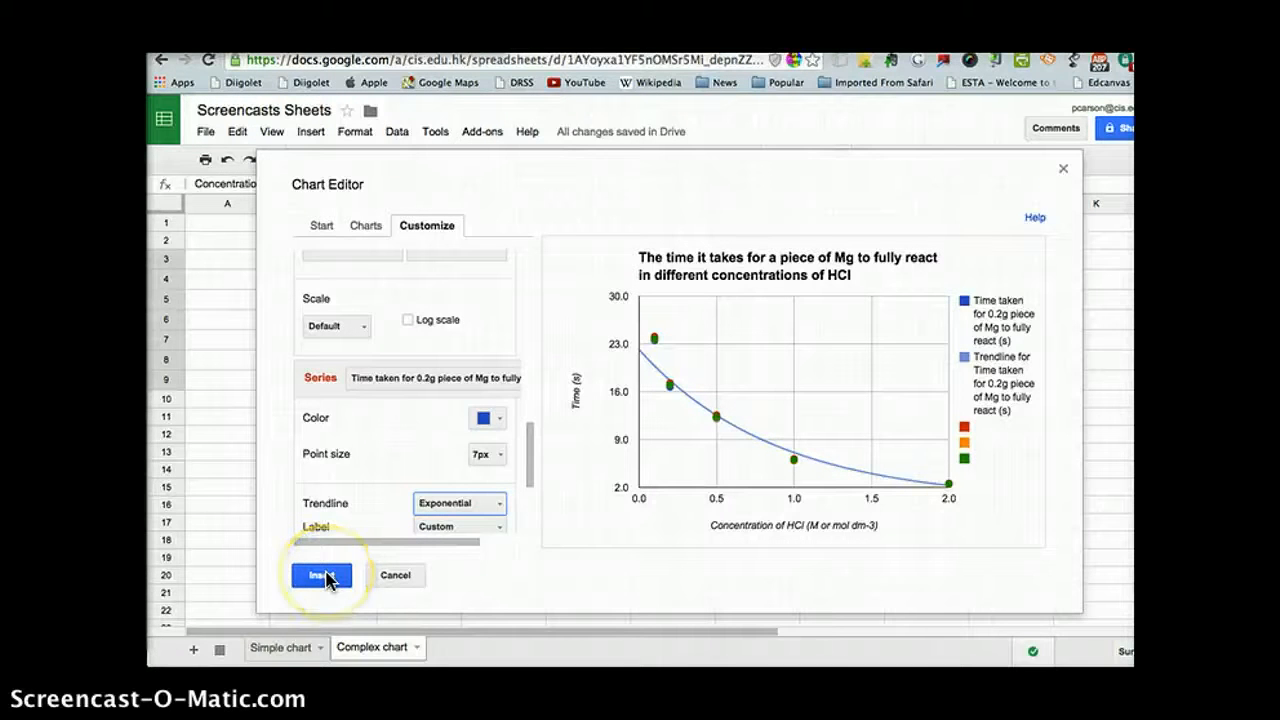
click(328, 578)
click(322, 576)
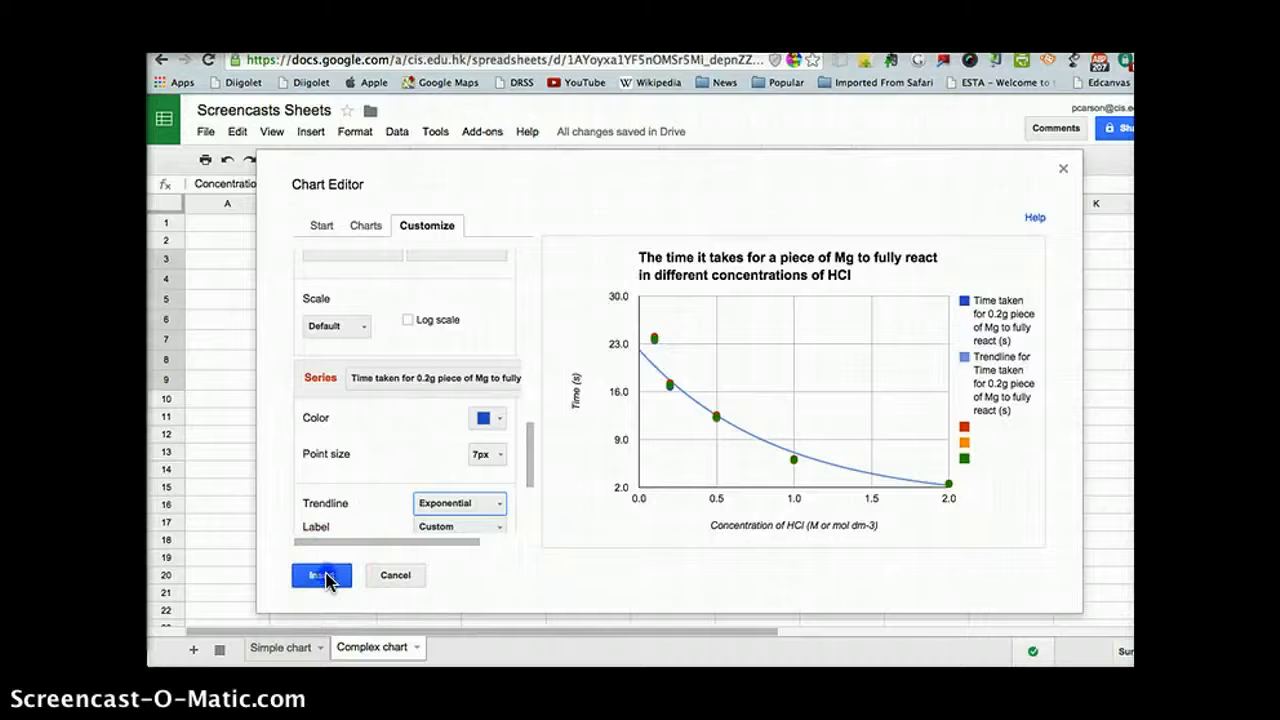